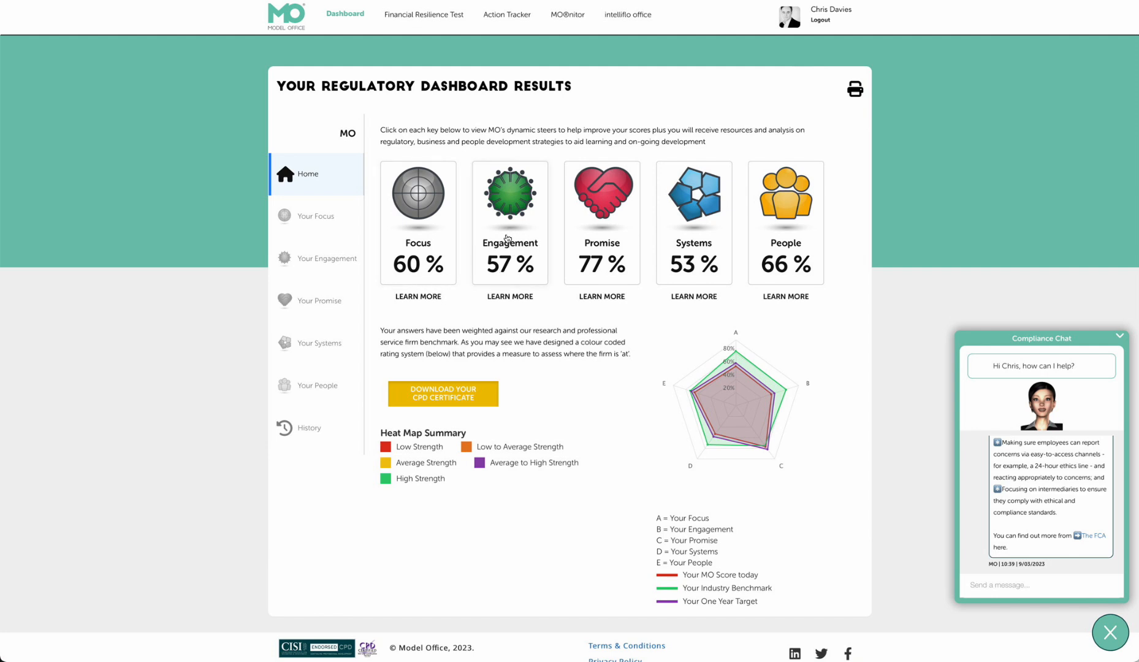
Retake the Engagement assessment and answer the first Consumer Duty statement with "We are unsure about this"
click(512, 229)
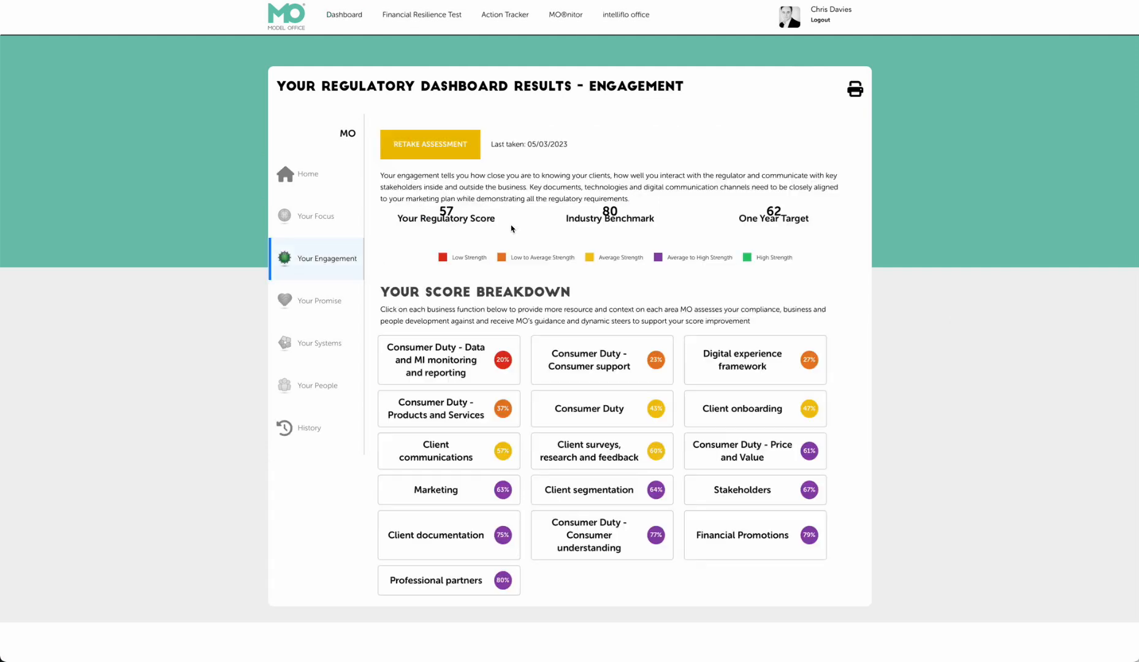
click(448, 139)
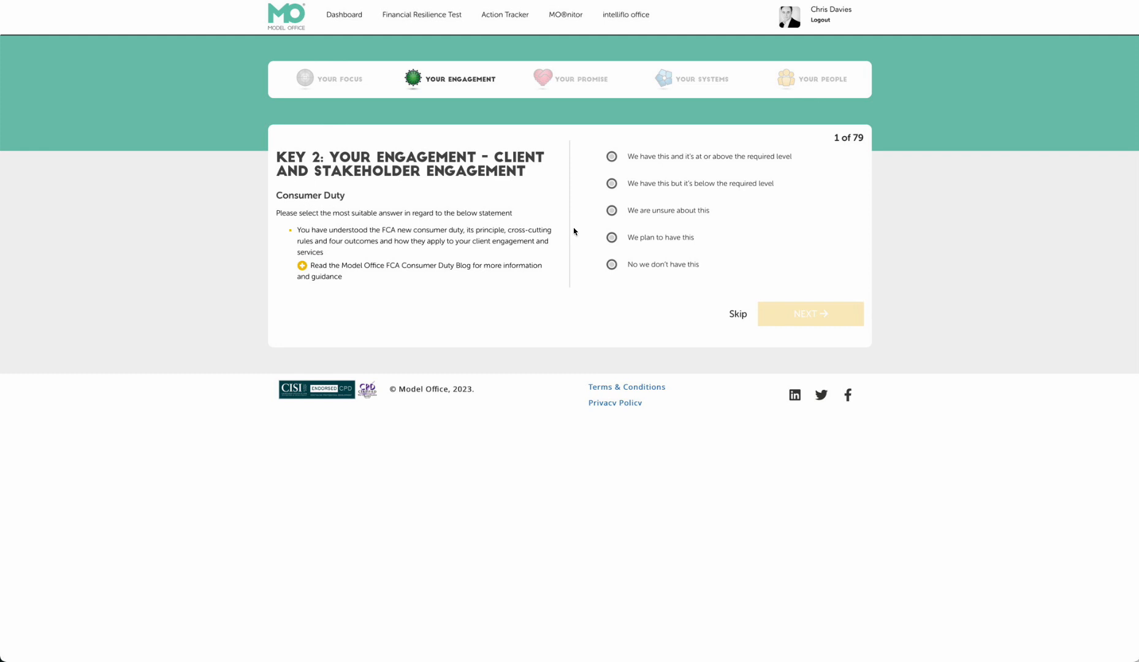
click(640, 159)
click(703, 212)
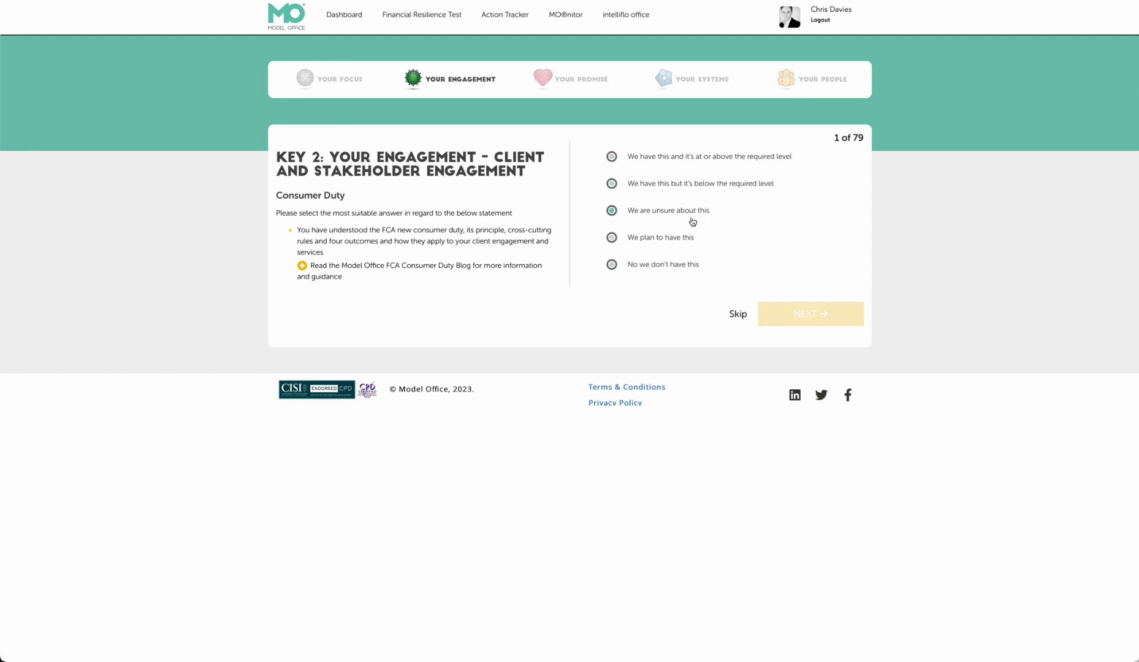
click(680, 266)
click(694, 236)
click(682, 212)
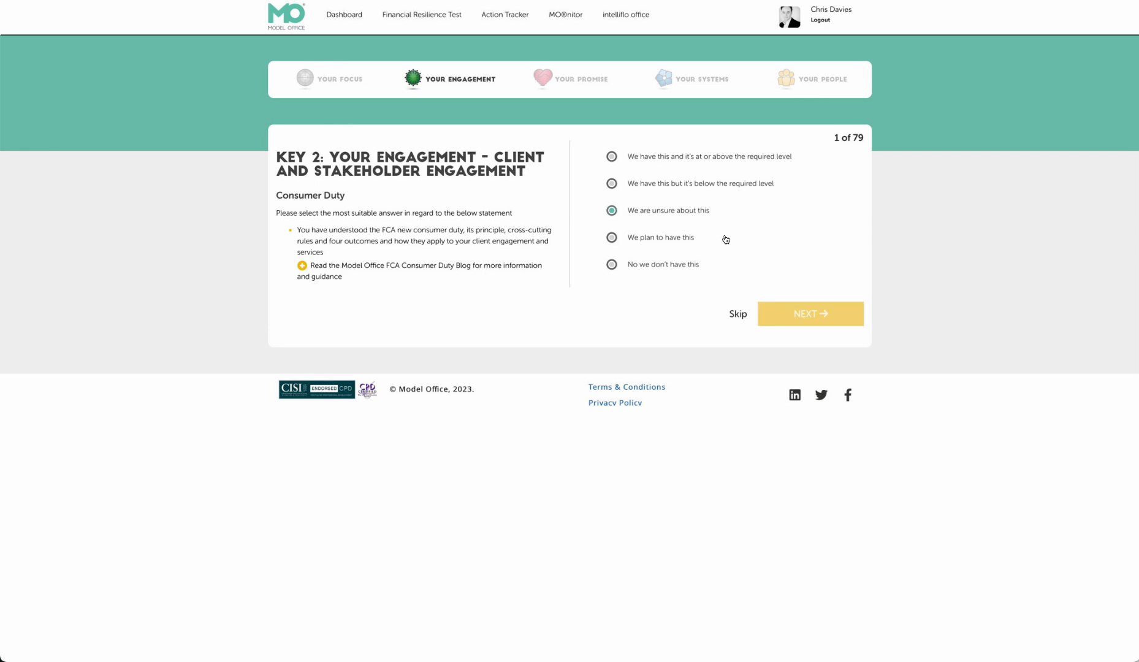
click(794, 316)
Answer statements 2 to 4 with "We are unsure about this", "at or above the required level" and "below the required level", respectively
click(776, 212)
click(808, 323)
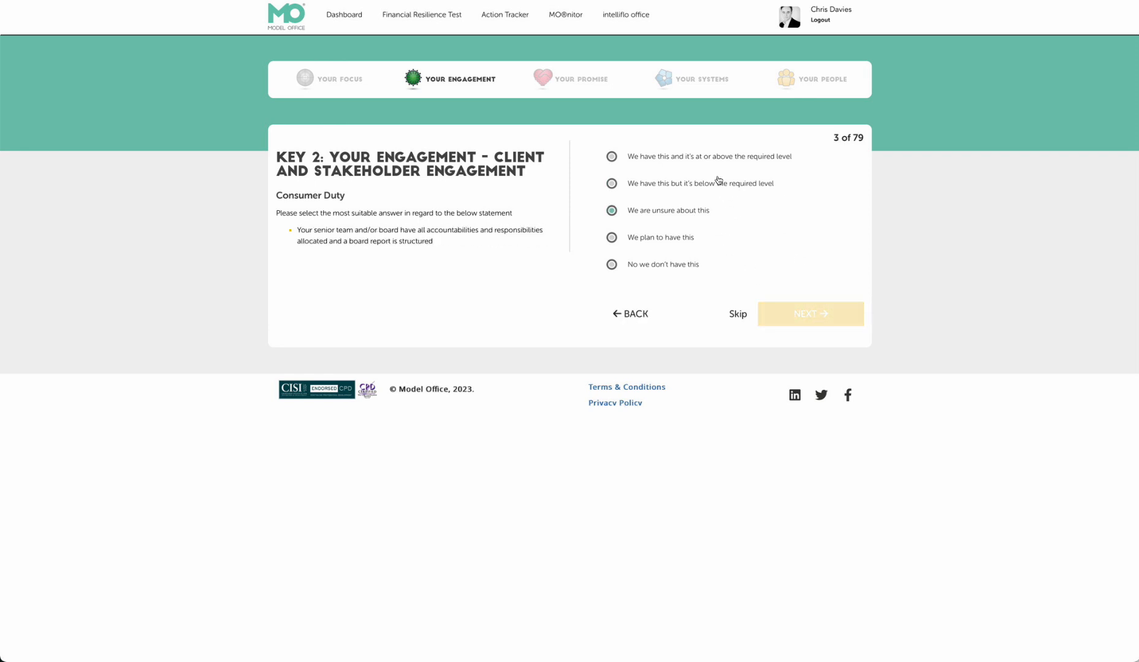
click(717, 158)
click(796, 306)
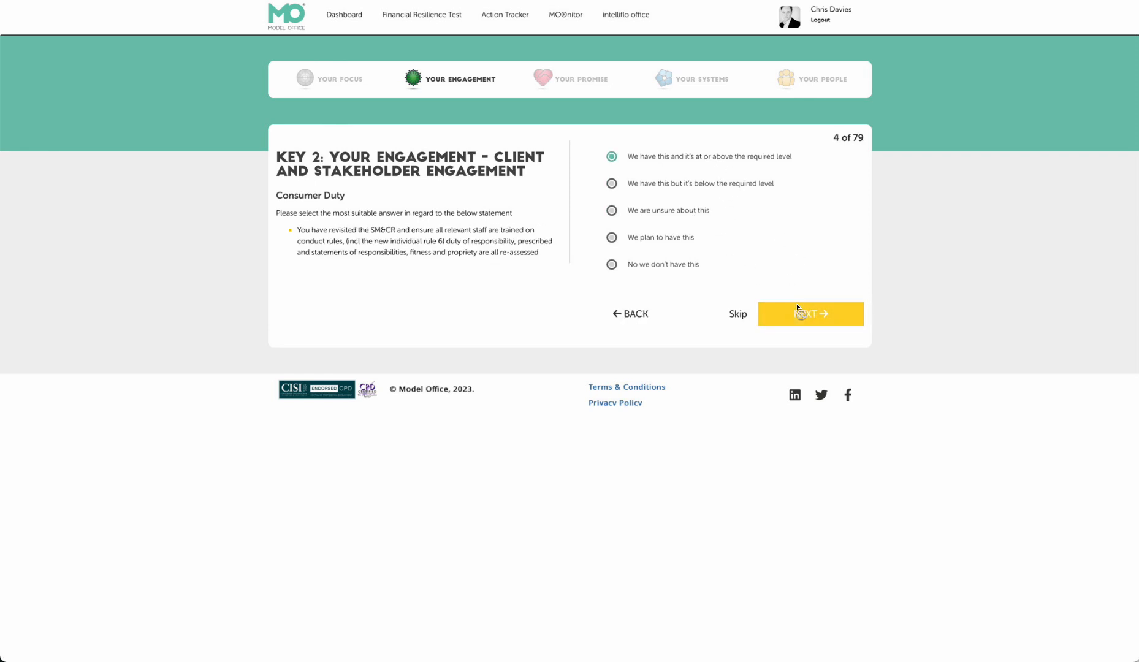
click(693, 187)
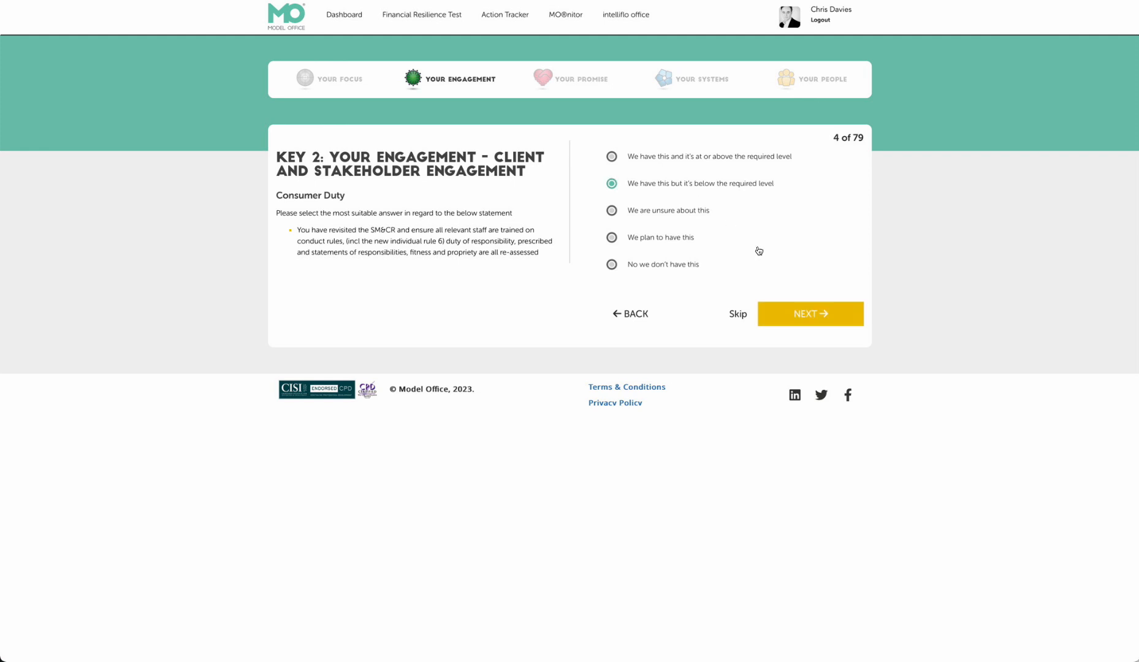
click(803, 312)
click(716, 208)
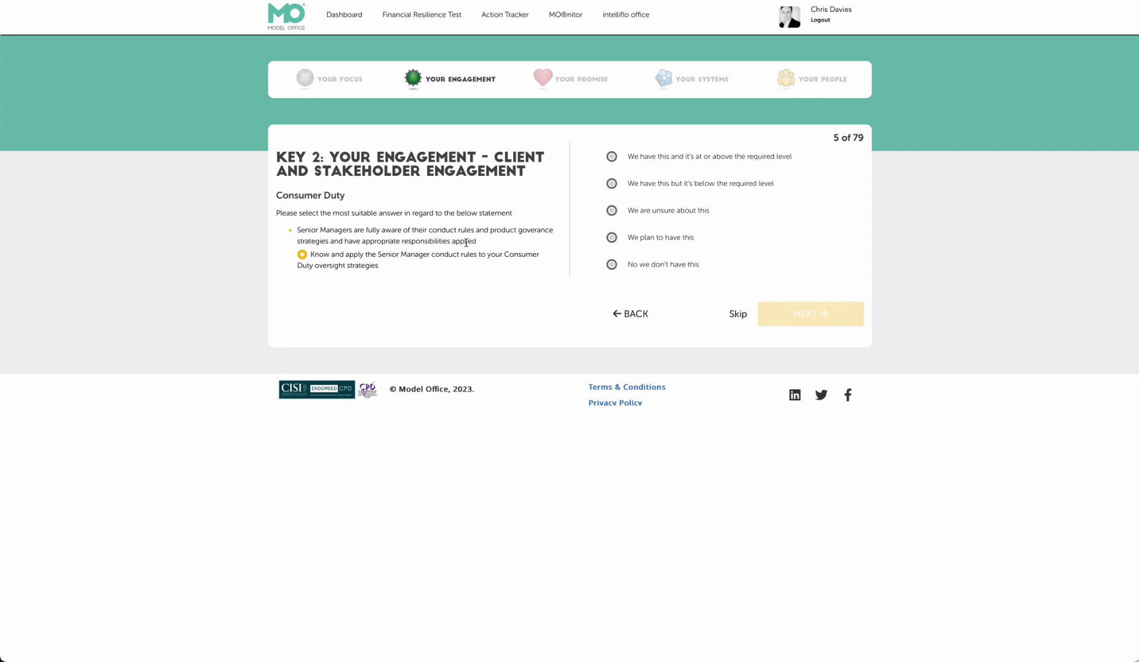
Consult the Senior Manager conduct rules linked in the fifth statement, accepting the FCA site's cookies
click(458, 258)
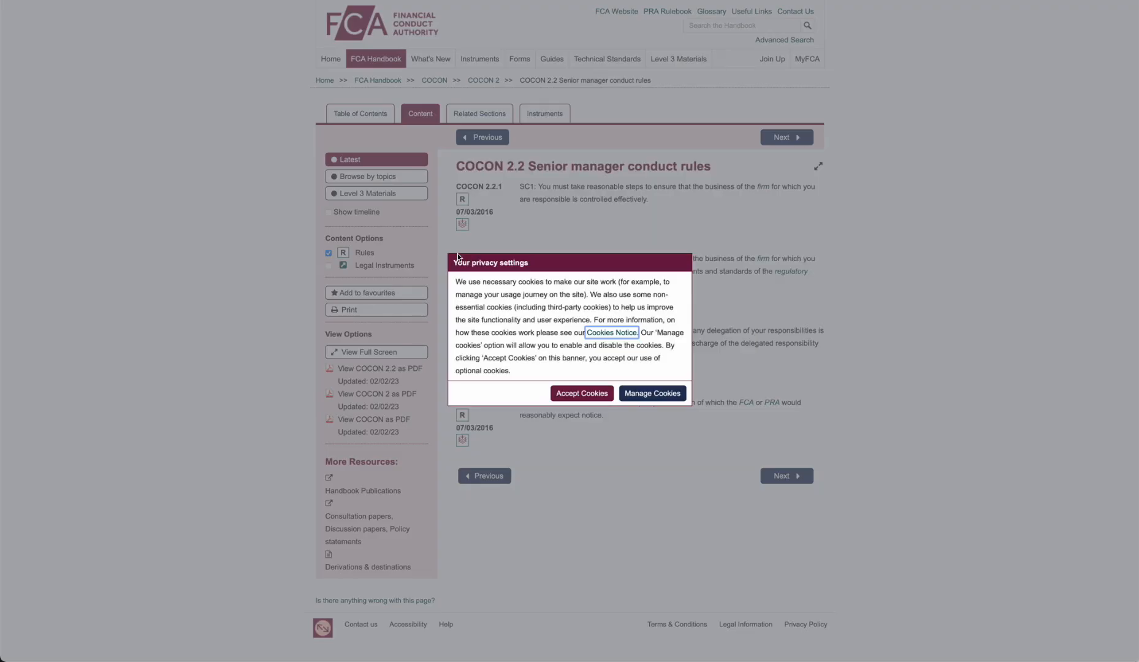
click(600, 397)
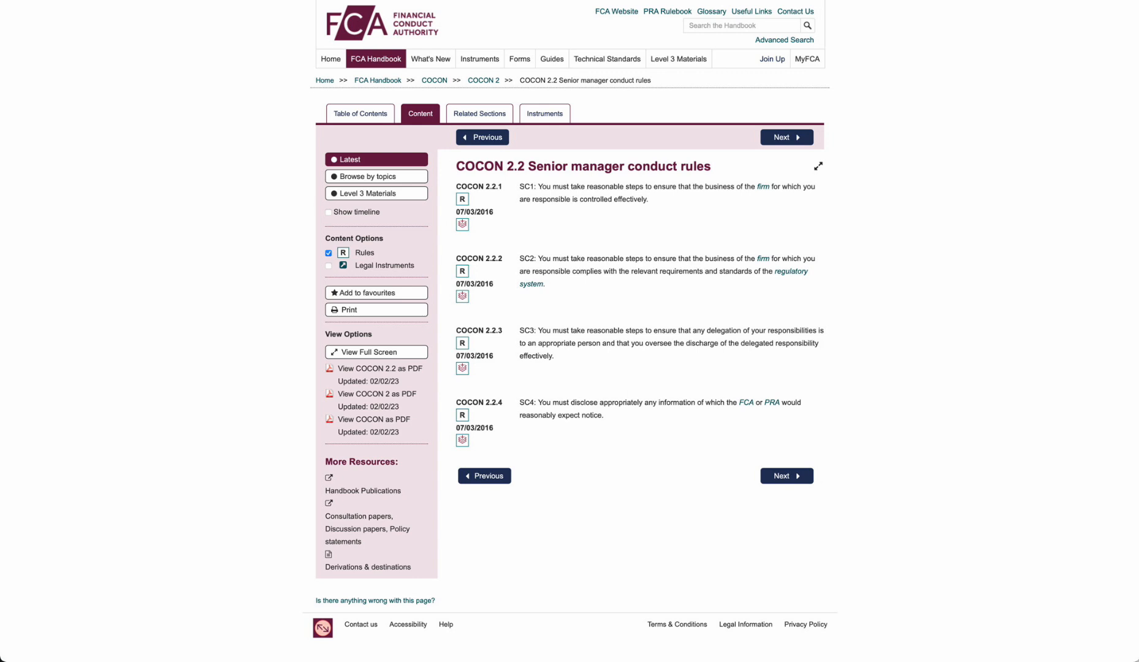
key(ctrl+shift+Tab)
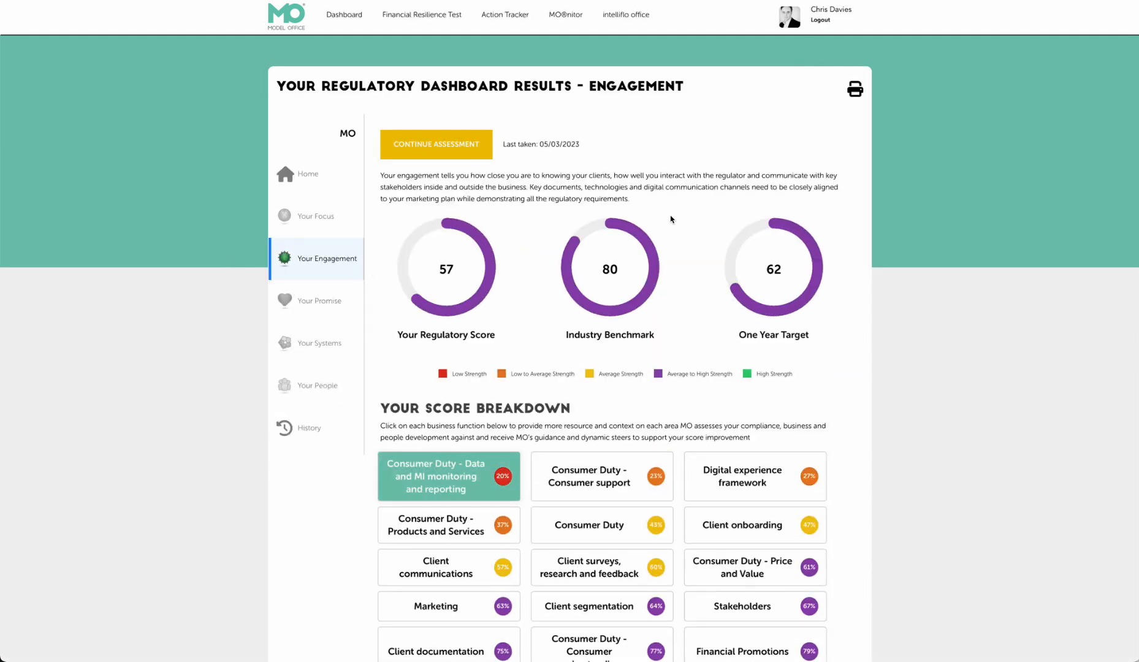
Review the Consumer Duty area of the Engagement score breakdown and consult its linked FCA consumer duty guidance
scroll(670, 219, down, 1)
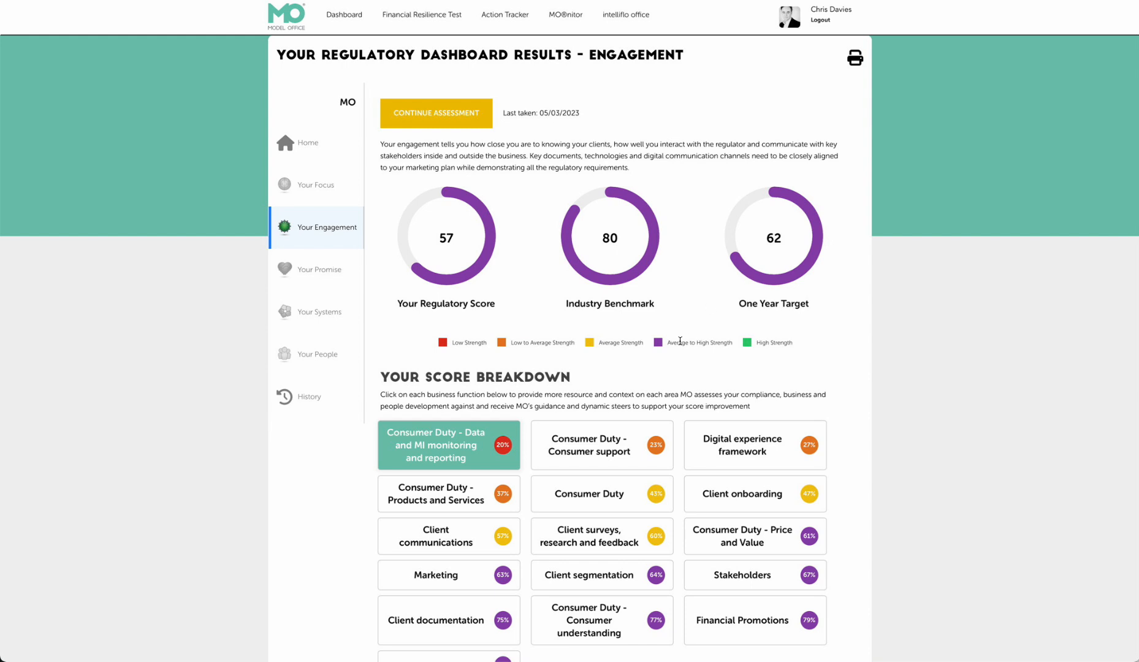
scroll(643, 346, down, 1)
scroll(500, 354, up, 1)
scroll(499, 354, down, 1)
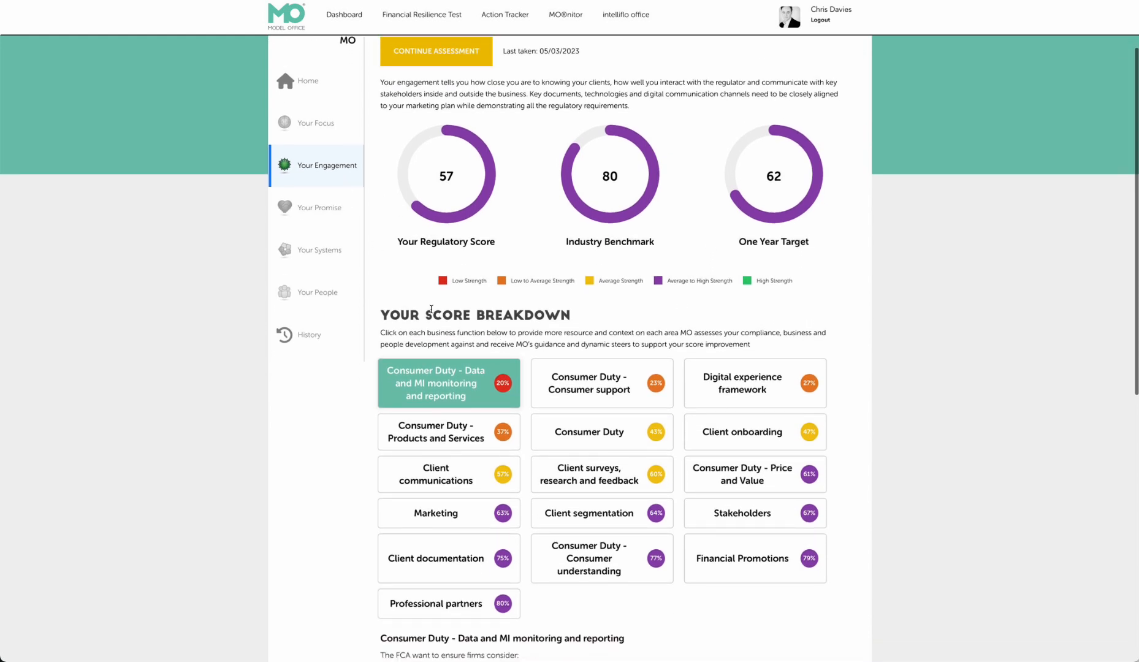
scroll(472, 391, down, 1)
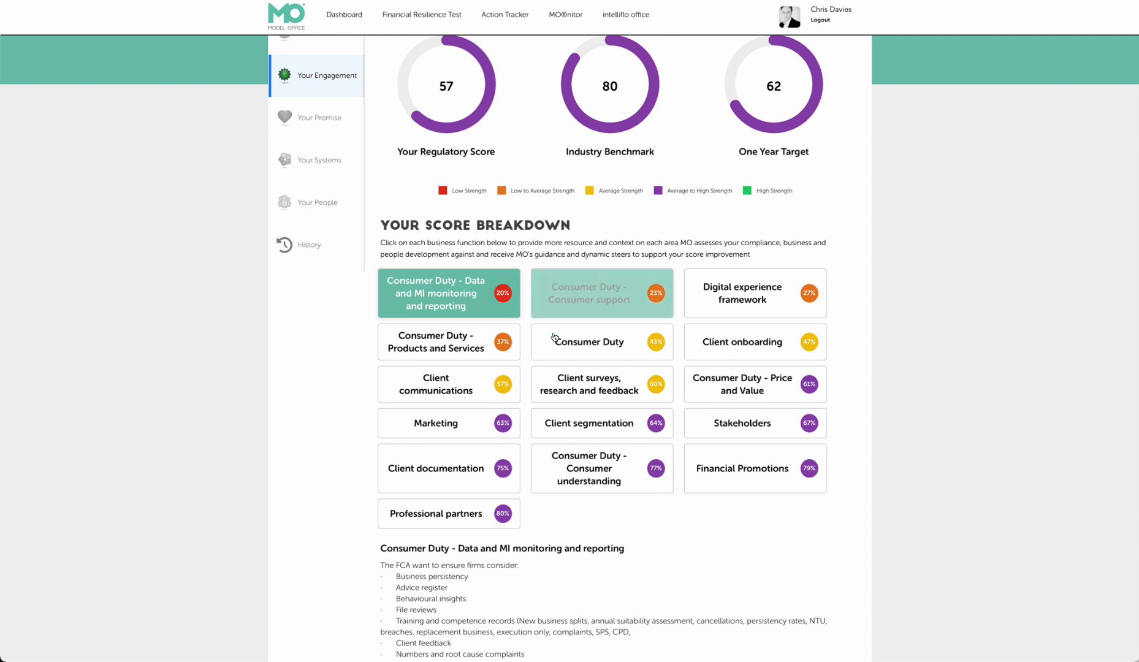
click(610, 350)
scroll(610, 349, down, 4)
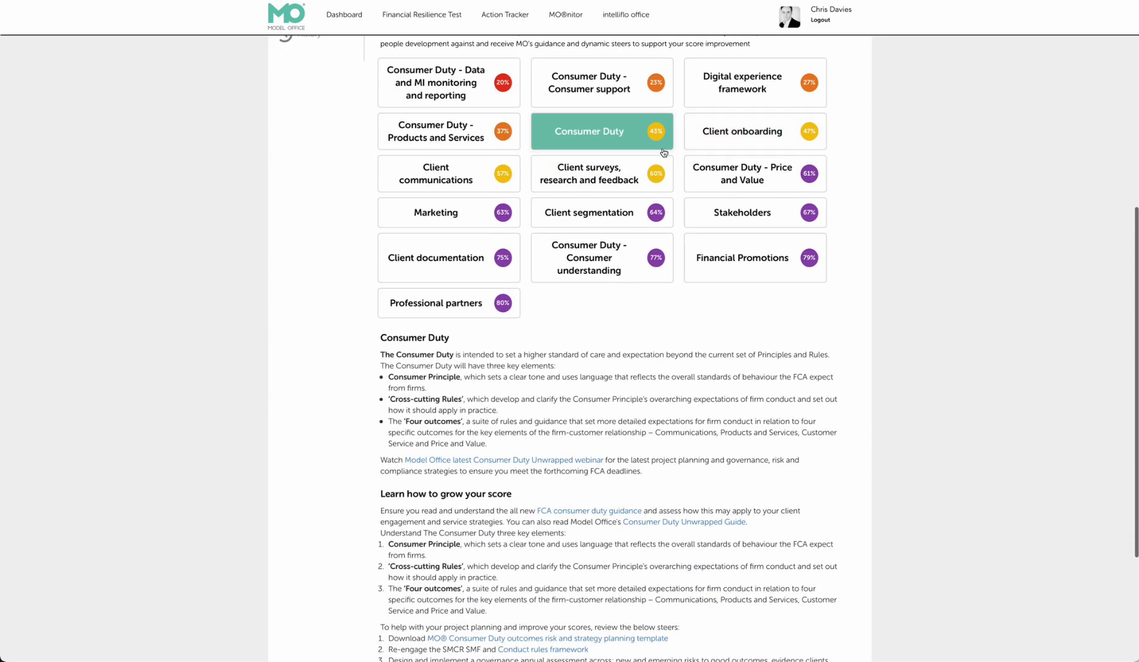
scroll(658, 152, up, 3)
scroll(623, 124, down, 5)
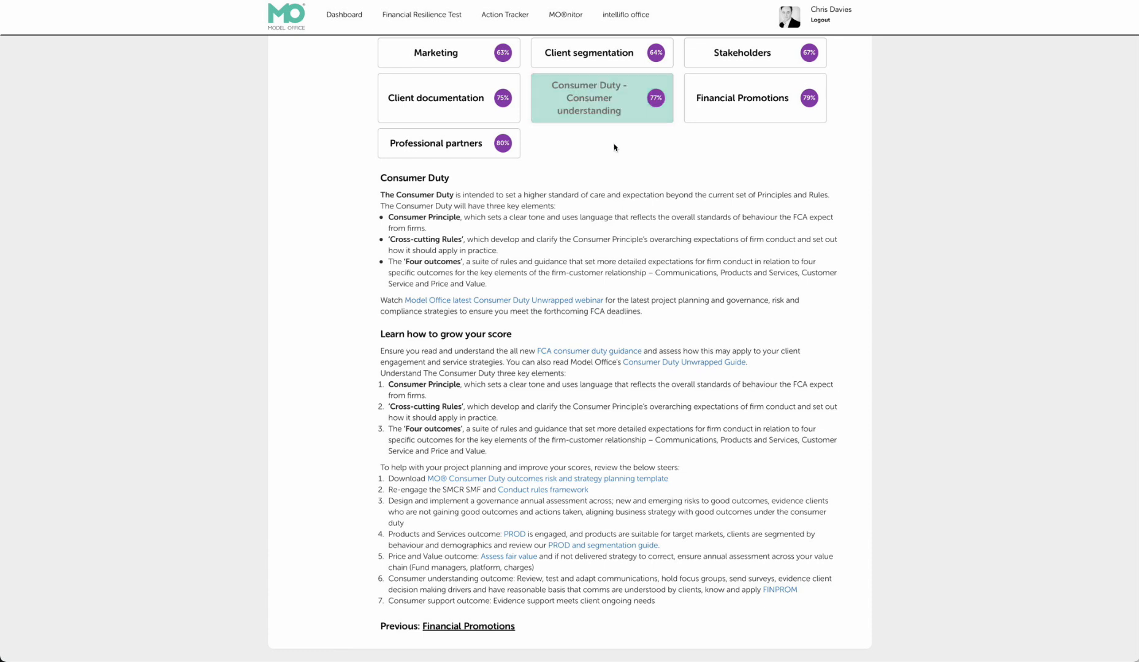
scroll(578, 190, down, 1)
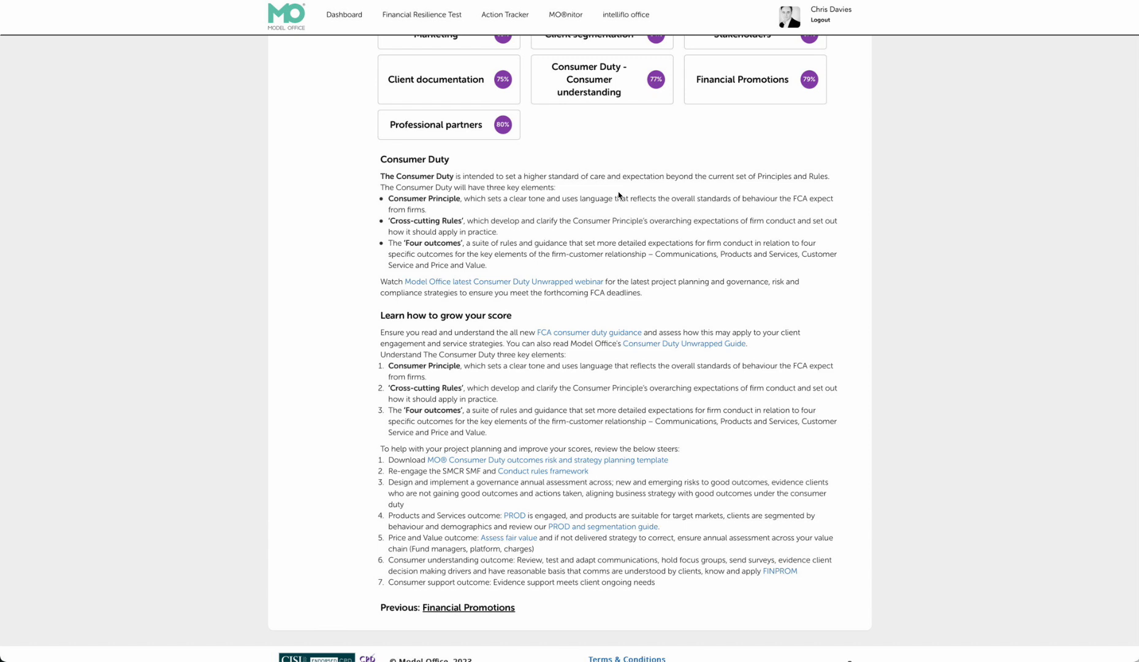
click(585, 333)
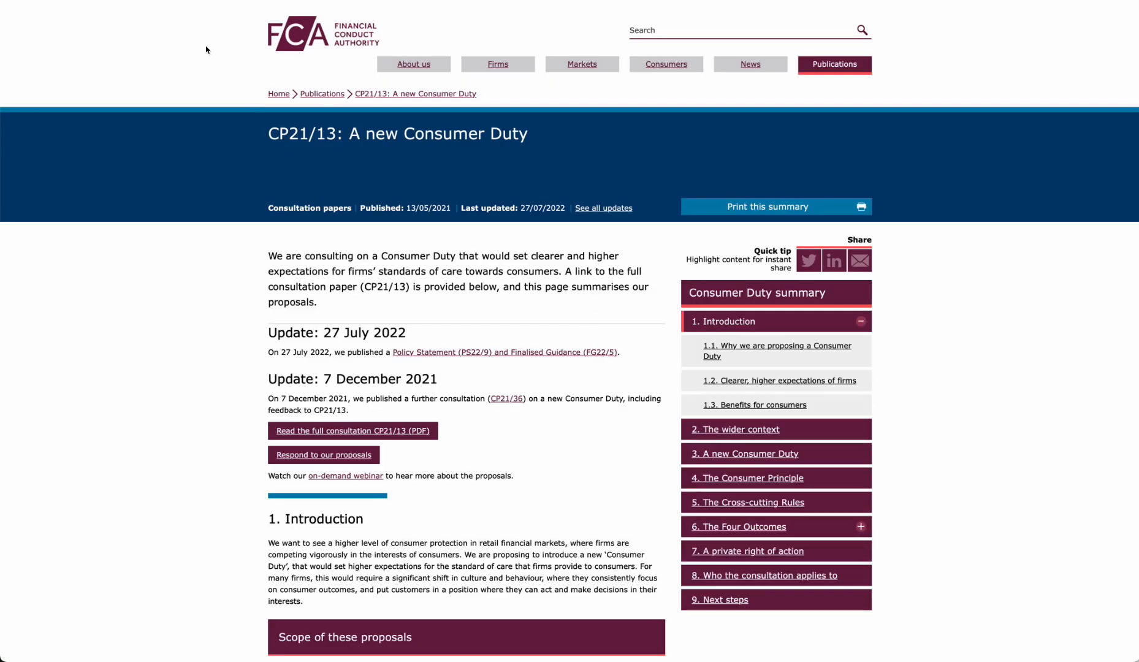
key(alt+Left)
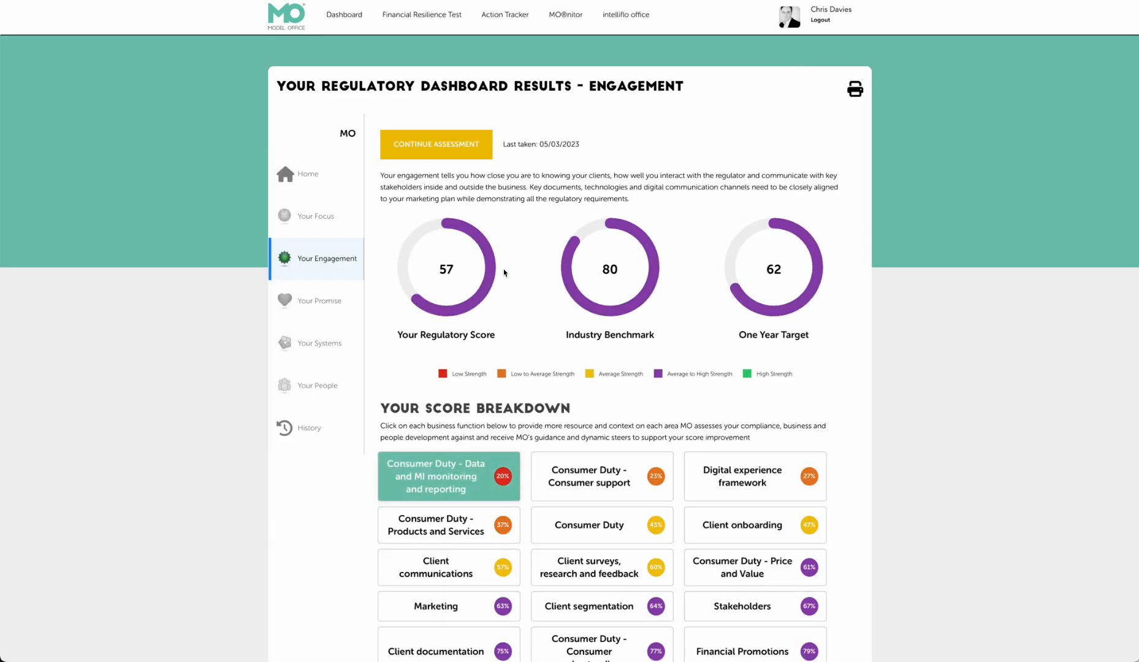
Open the Consumer Duty Outcomes Risk Strategy and Planning document through the template link in the Consumer Duty guidance
scroll(505, 273, down, 2)
click(601, 399)
scroll(613, 405, down, 5)
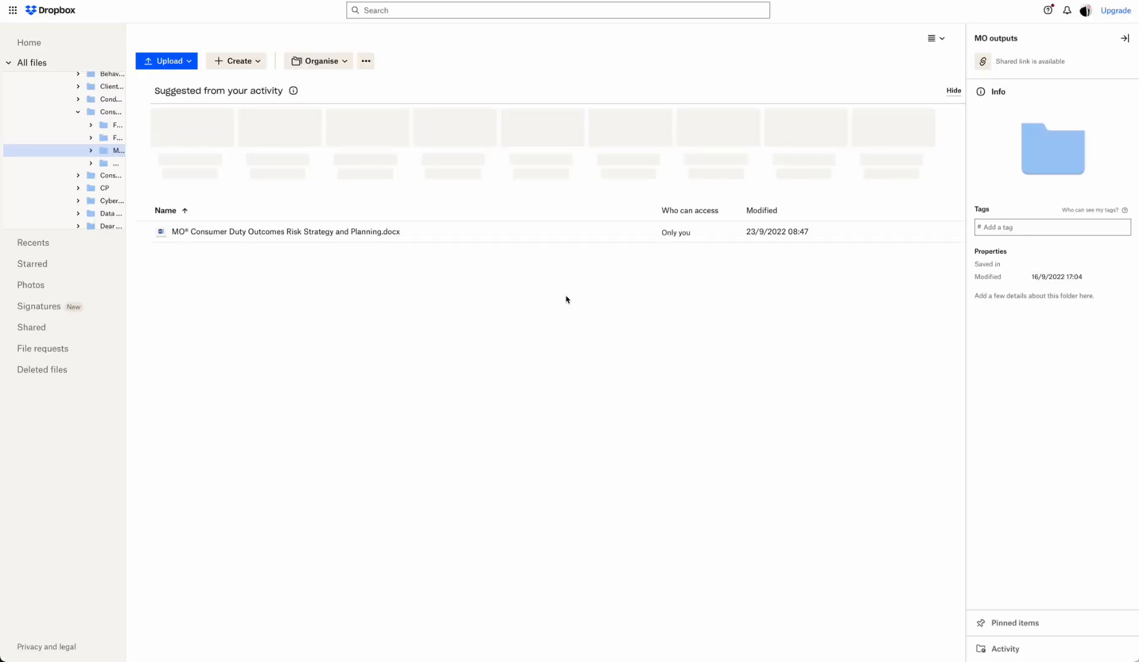
click(328, 231)
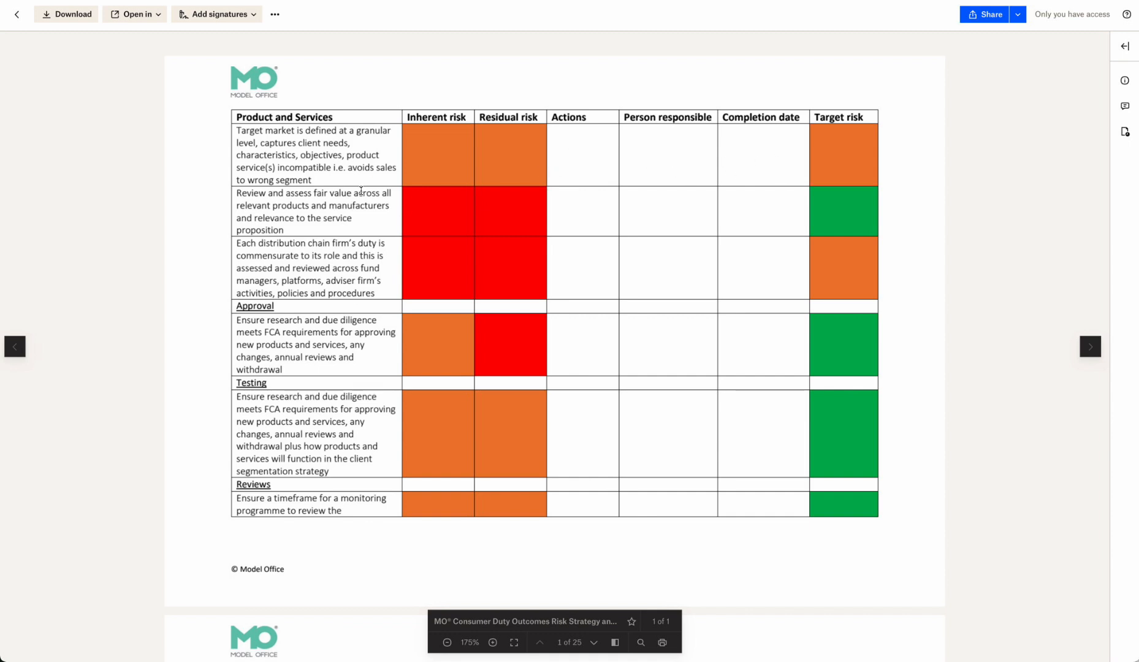
Skim the planning template's risk tables from Product and Services through to the Data table
scroll(361, 191, down, 10)
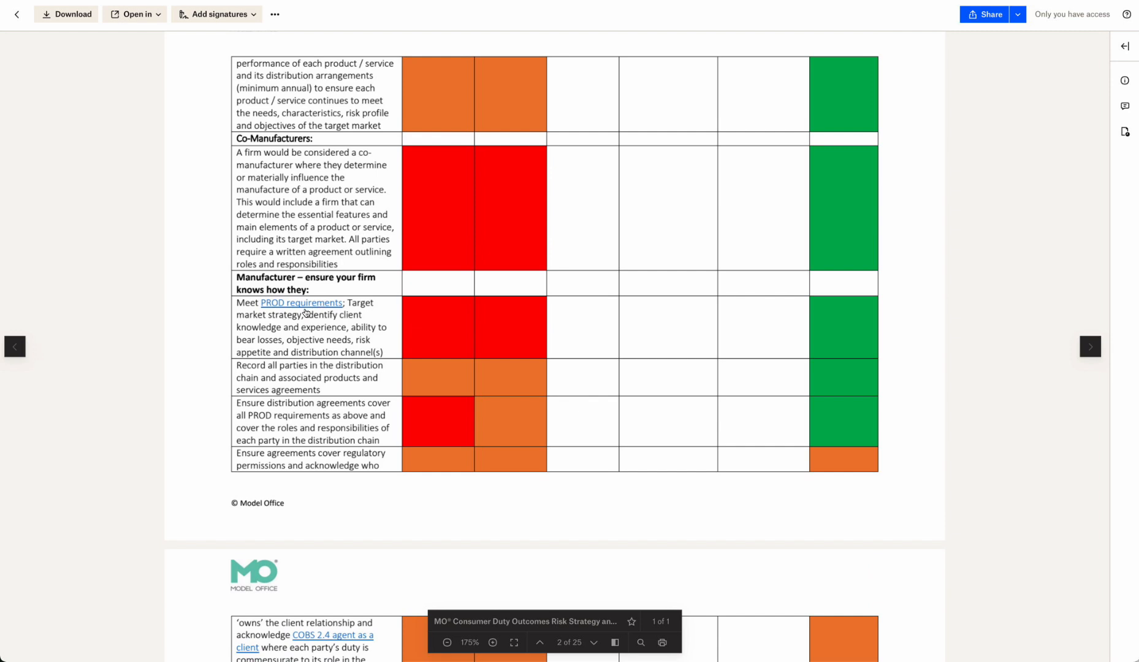
scroll(308, 313, down, 10)
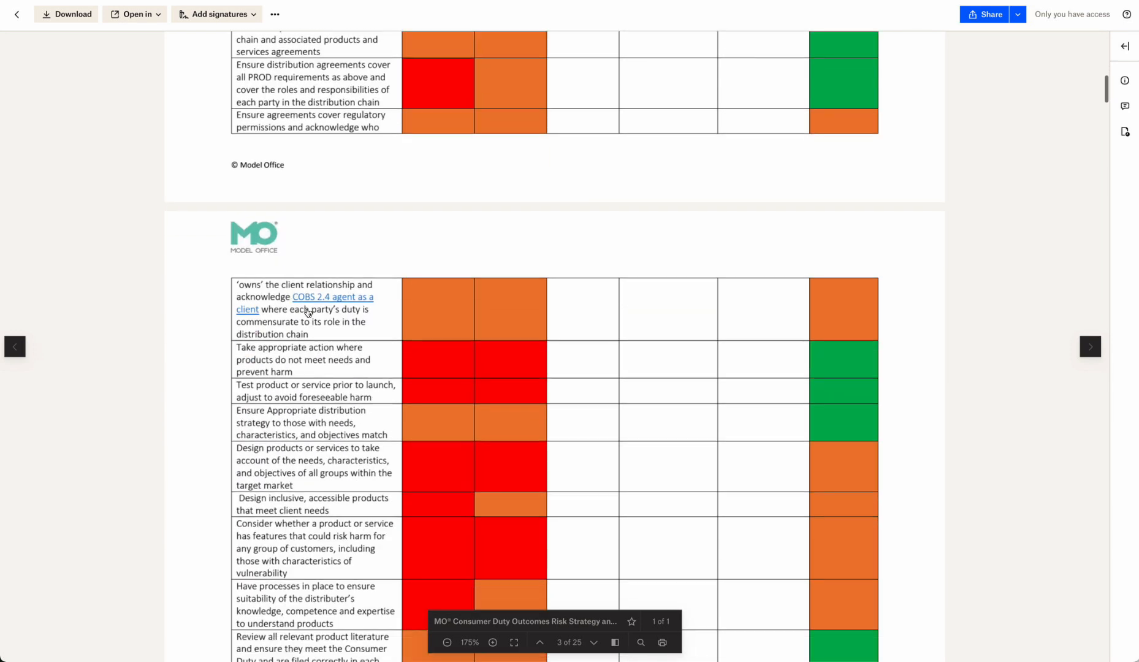
scroll(307, 312, down, 20)
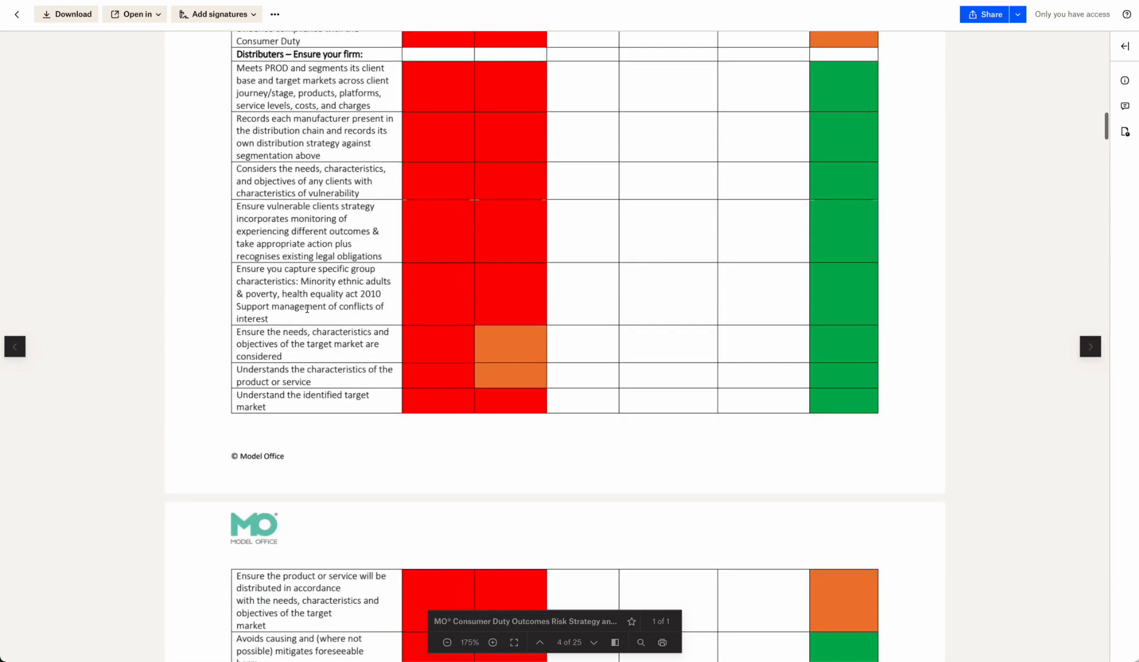
scroll(307, 309, down, 20)
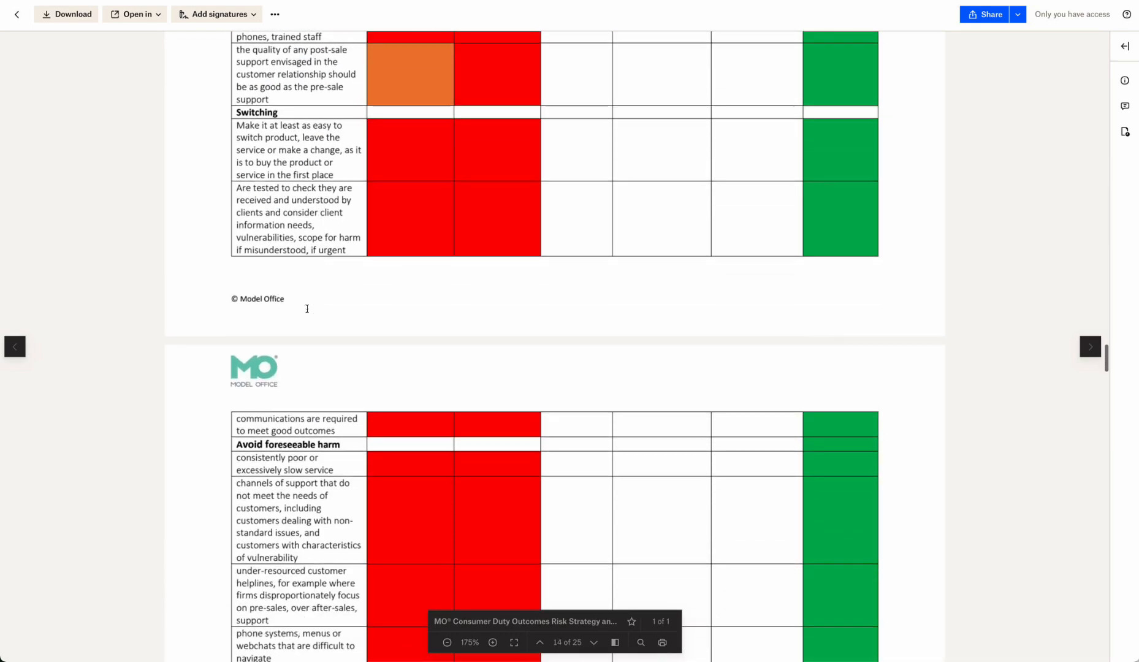
scroll(307, 308, down, 20)
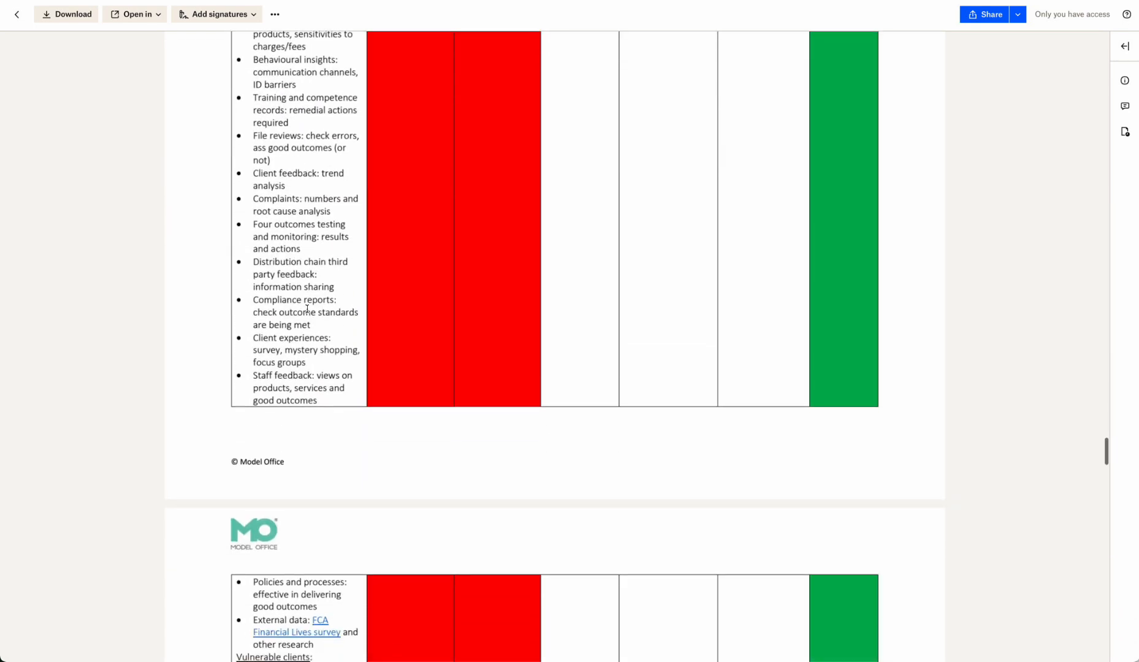
scroll(307, 308, down, 18)
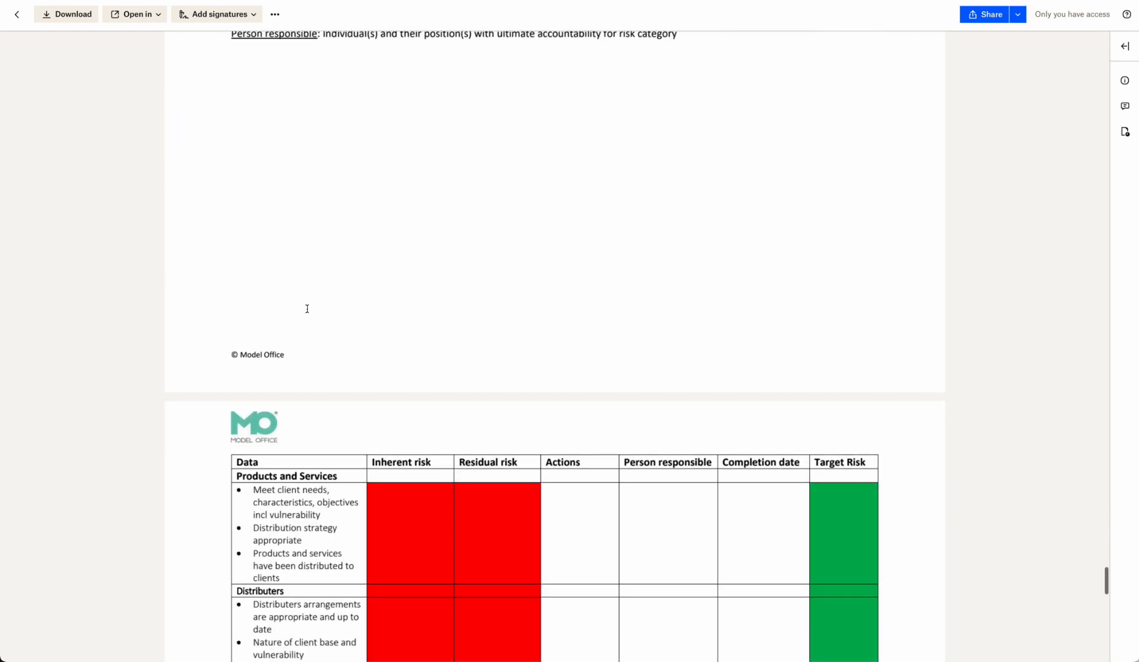
scroll(307, 308, up, 3)
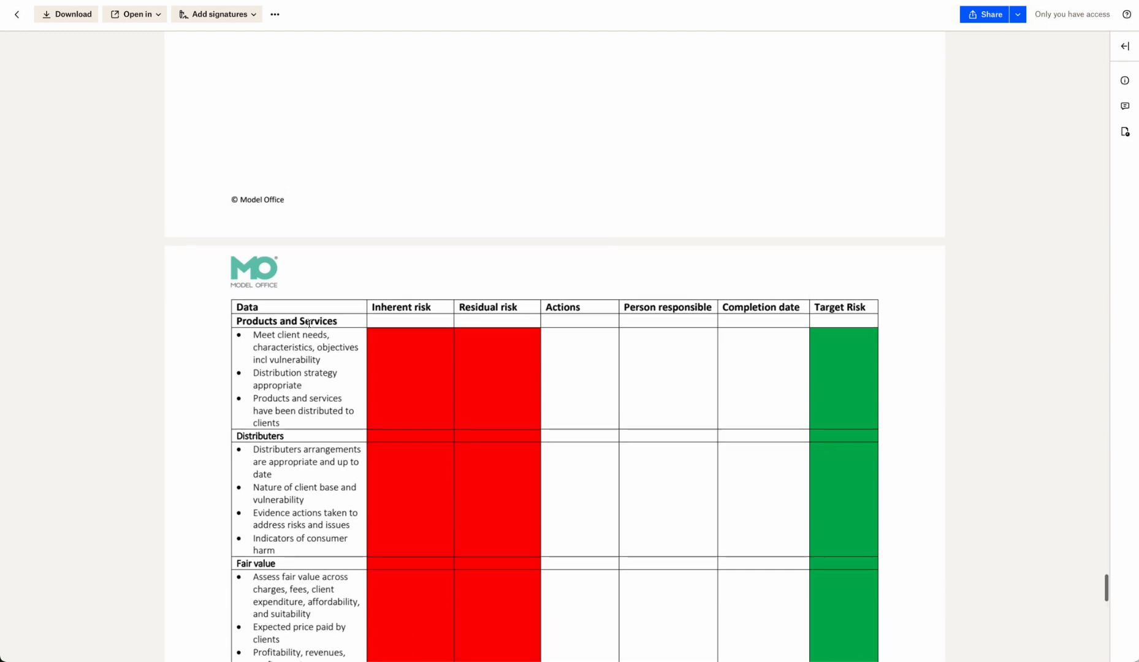
Examine the Relationship with other regulations table, including the SM&CR, Training and Competence and Product Governance sections
scroll(310, 323, up, 20)
scroll(309, 324, up, 20)
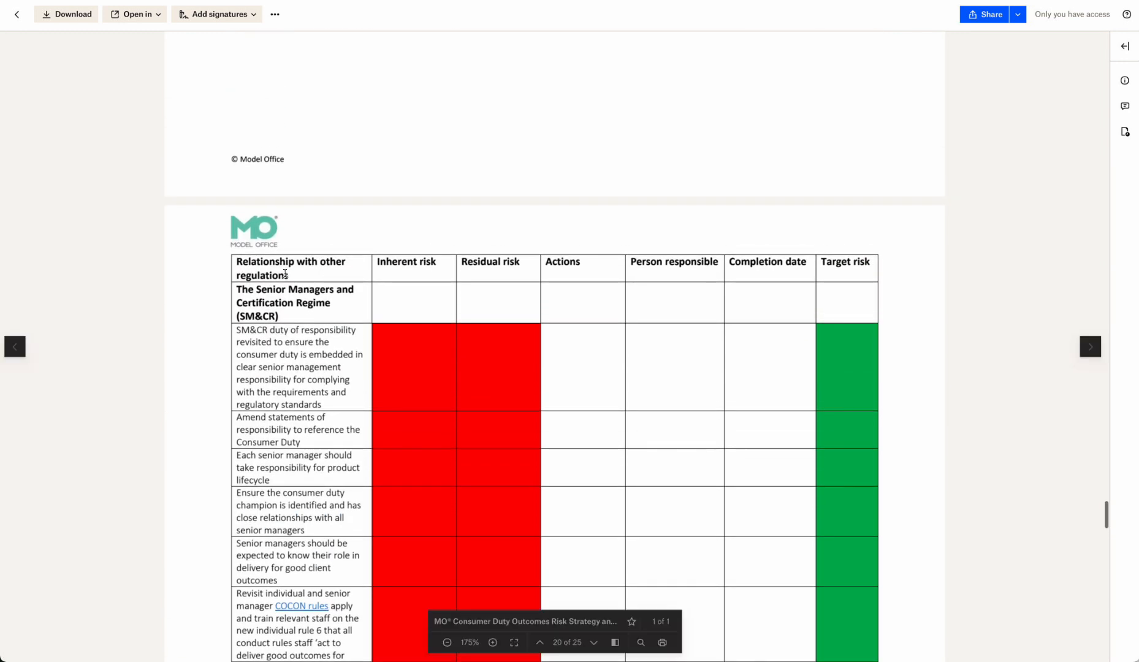
scroll(306, 301, up, 1)
scroll(306, 299, down, 10)
scroll(306, 300, down, 2)
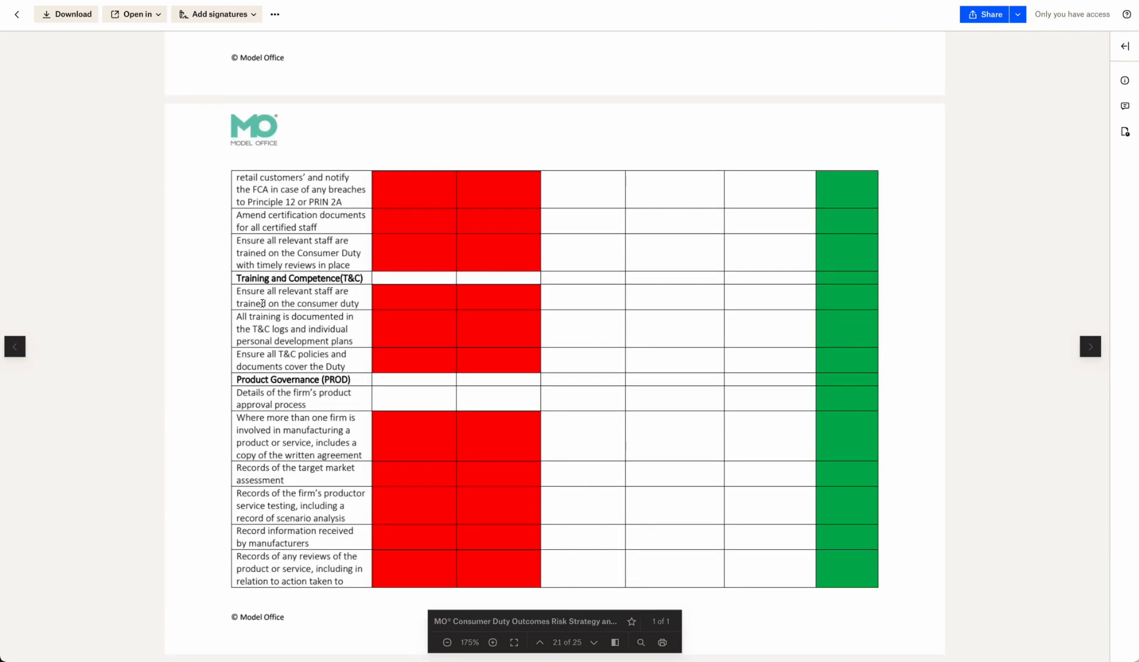
Go back to the Culture, Governance, Accountability table and examine its board report requirements and key dates
scroll(311, 281, up, 20)
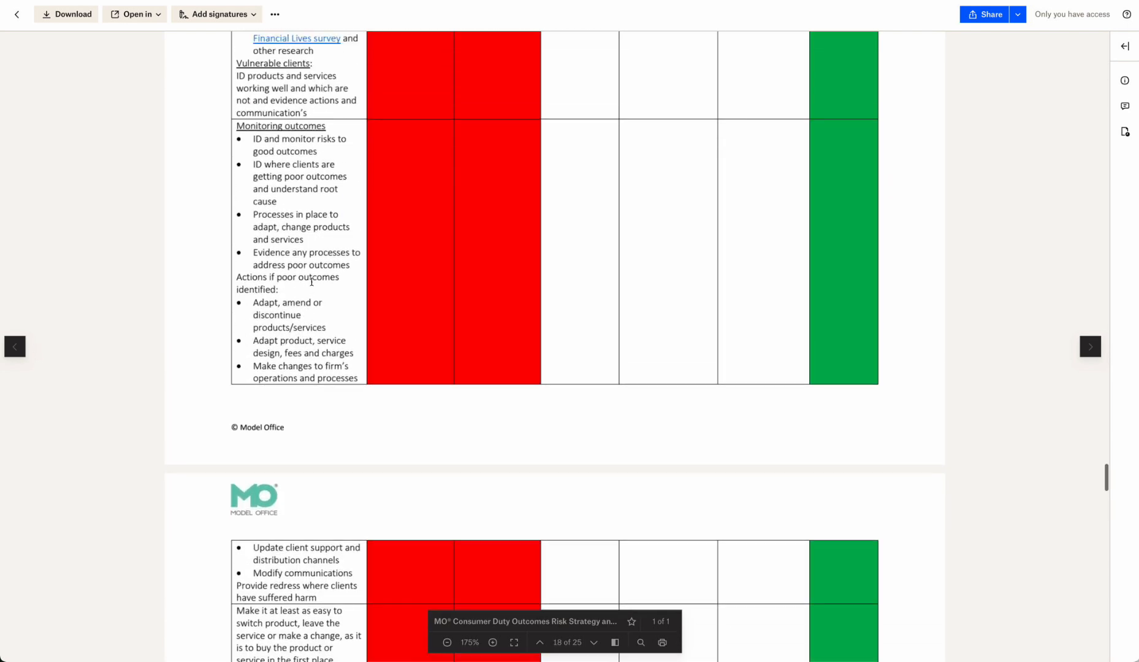
scroll(312, 282, up, 20)
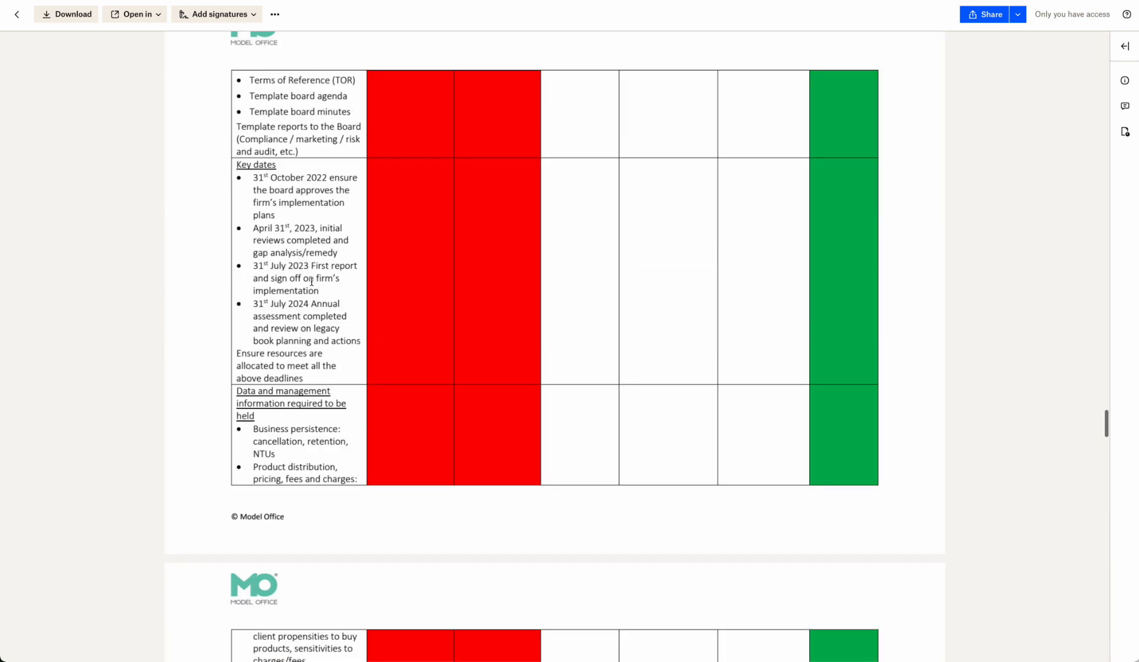
scroll(312, 281, up, 5)
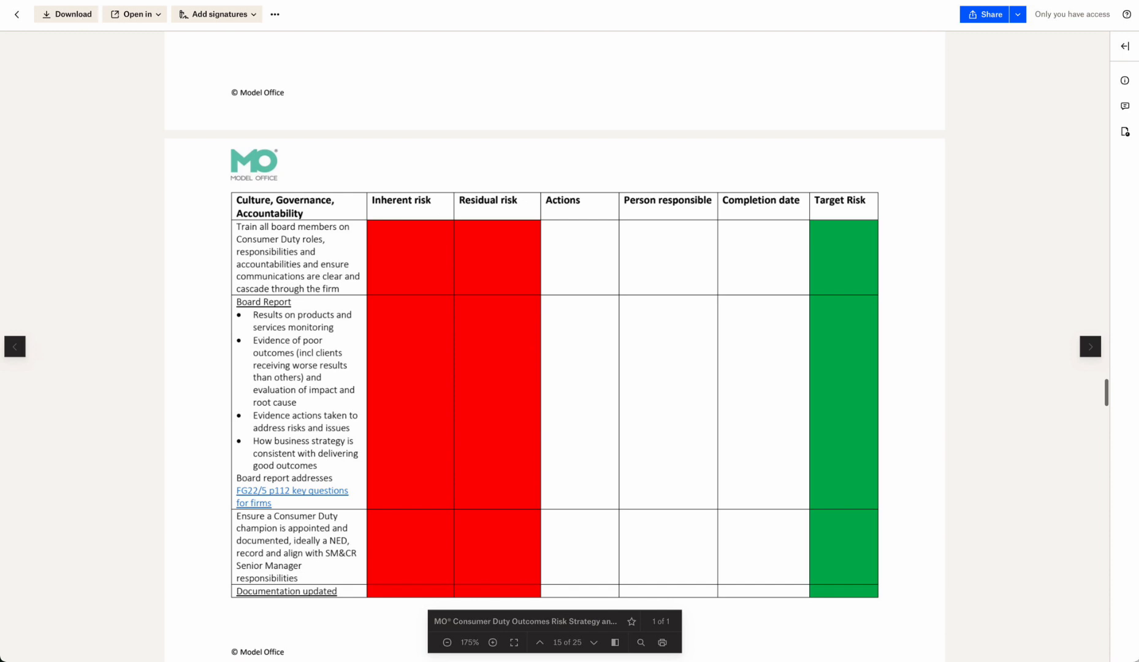
Return from the planning template to the Engagement results and open the Action Tracker
key(Escape)
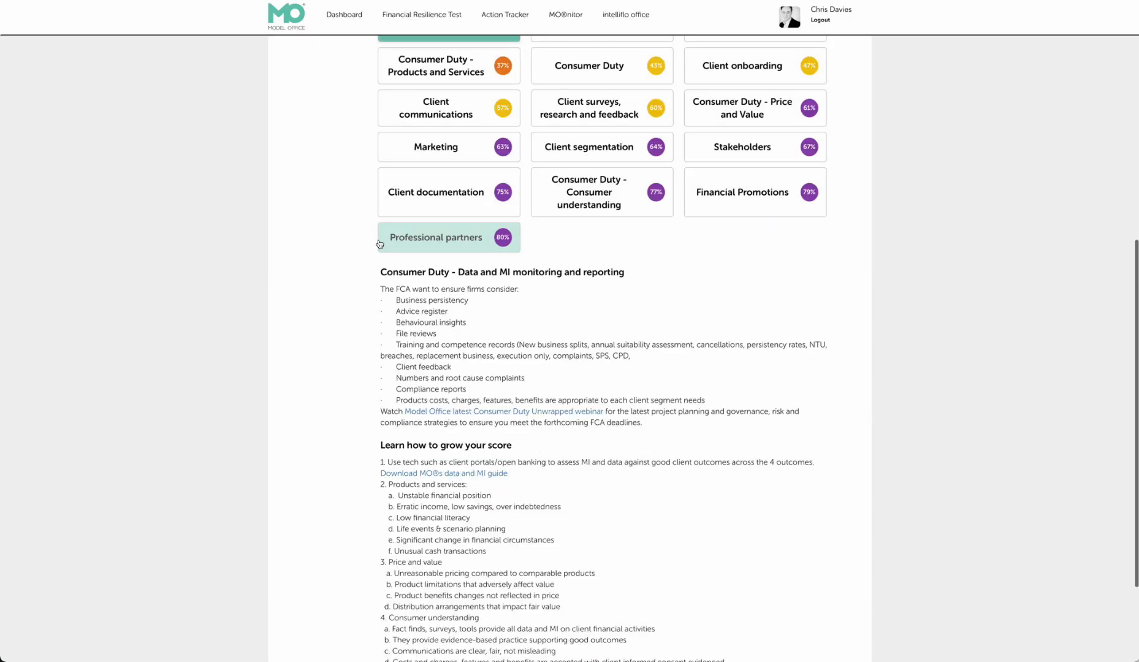
scroll(681, 296, up, 9)
scroll(599, 416, down, 5)
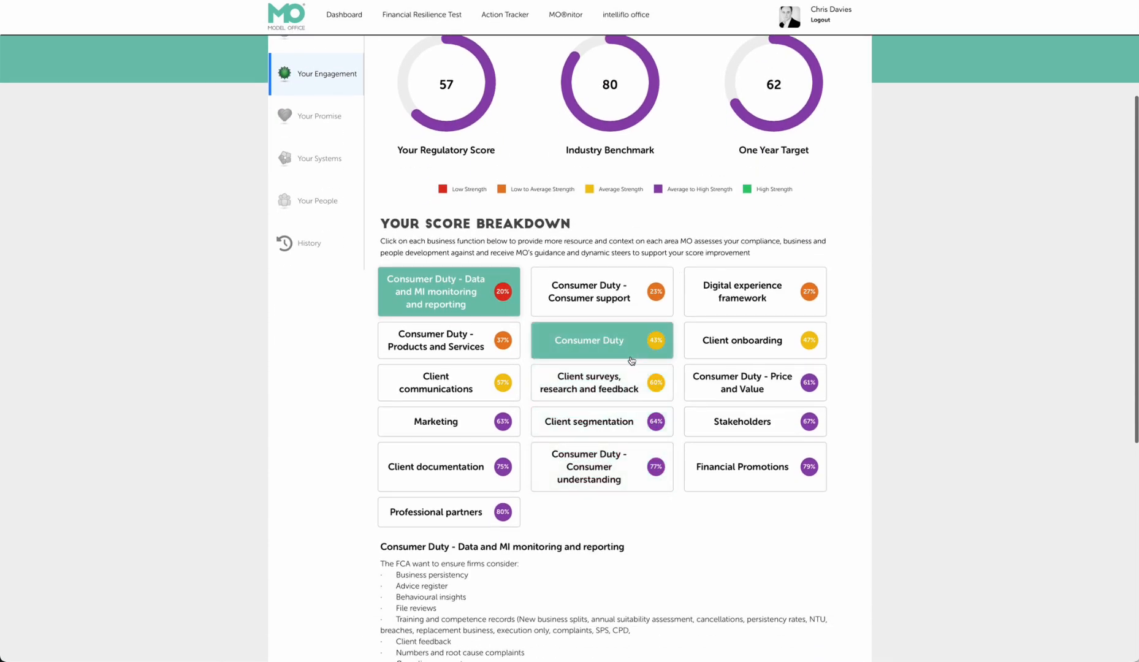
scroll(631, 343, up, 1)
scroll(618, 323, up, 5)
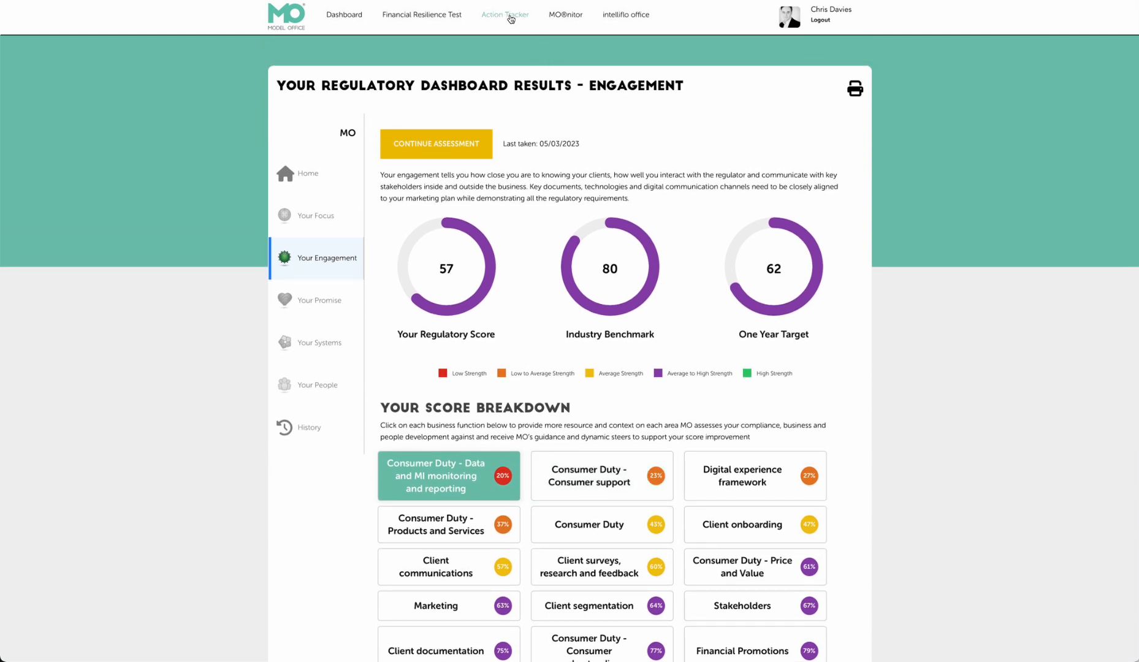
click(511, 18)
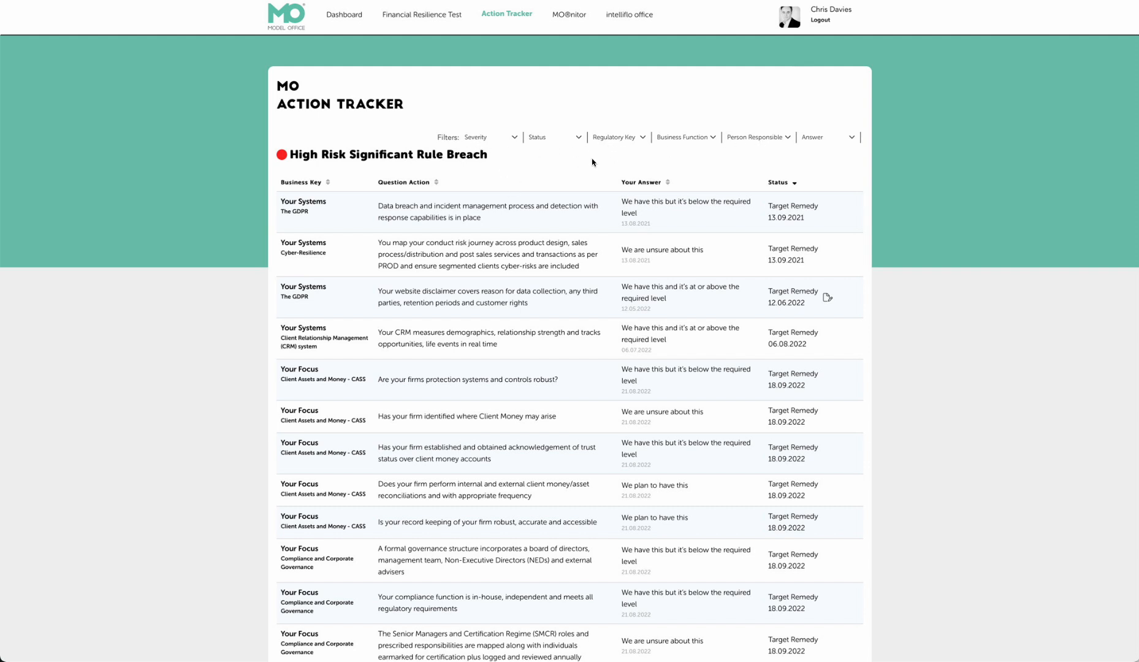
Filter the Action Tracker by the Your Engagement regulatory key
click(507, 140)
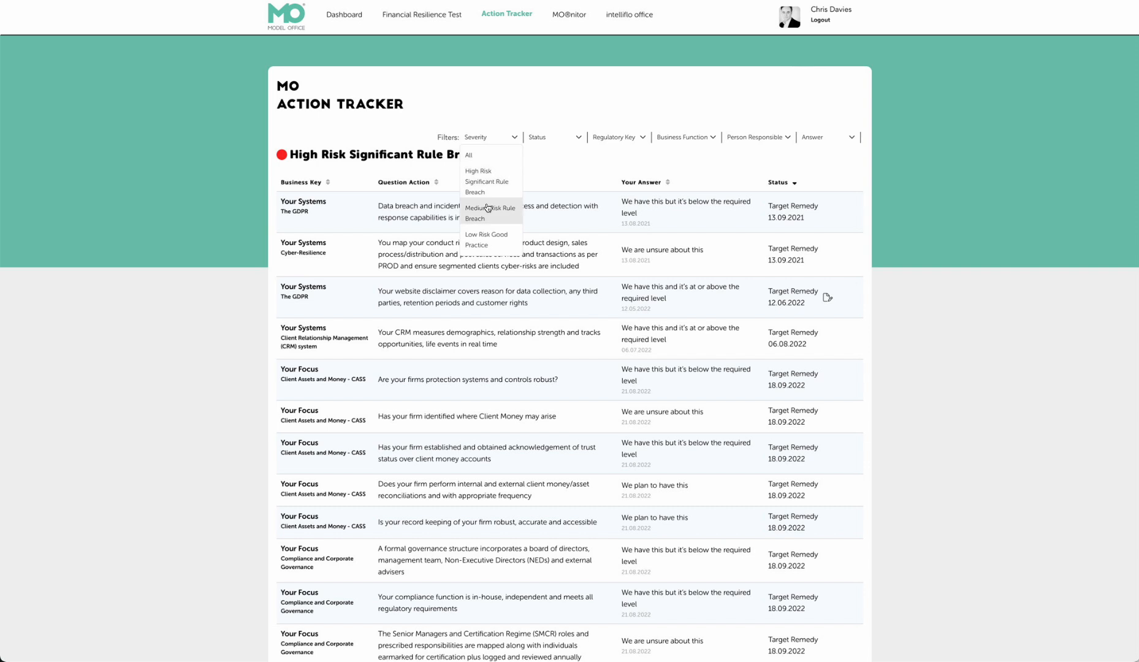
click(625, 143)
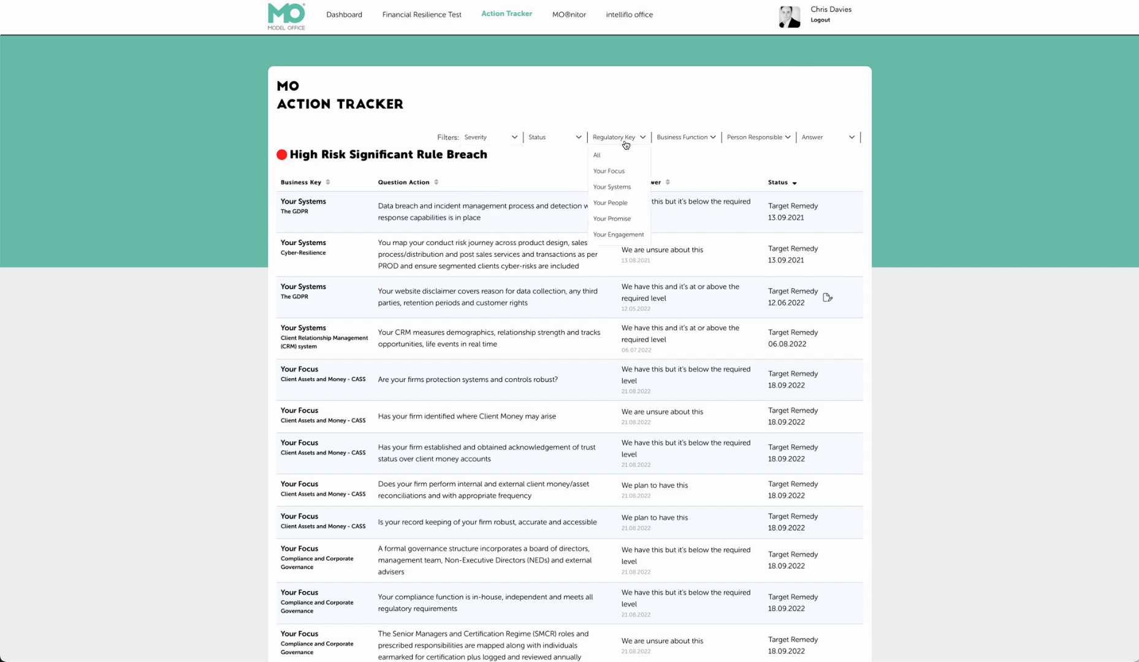
click(626, 236)
Filter the tracked actions by the business function Consumer Duty - Products and Services
click(690, 142)
scroll(684, 184, down, 5)
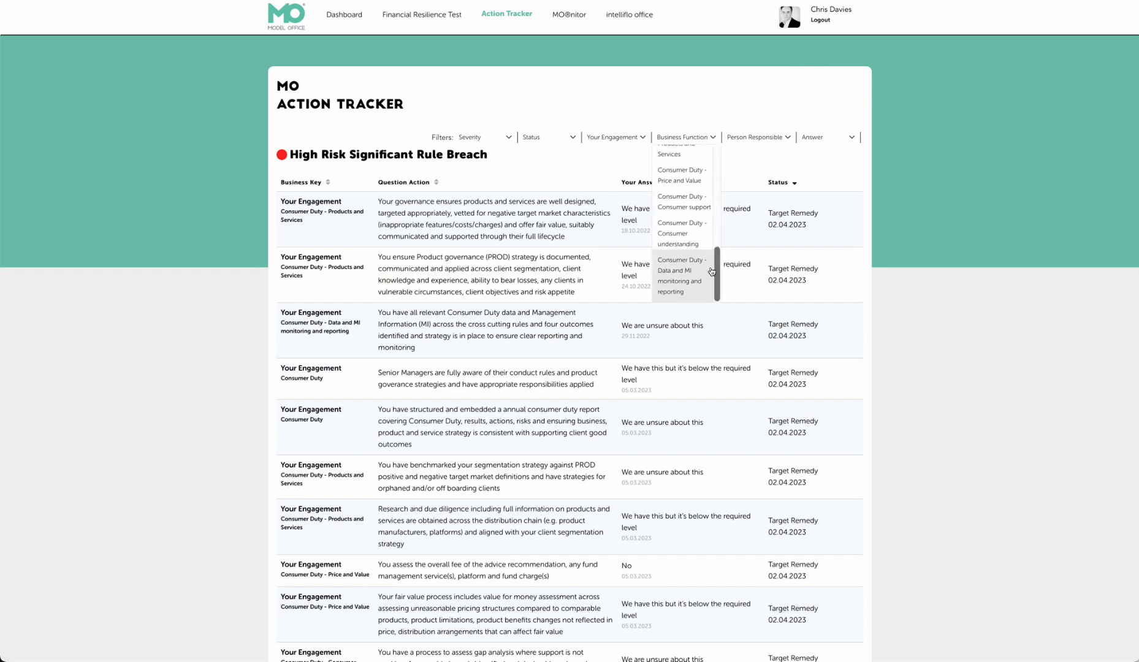
scroll(673, 217, up, 3)
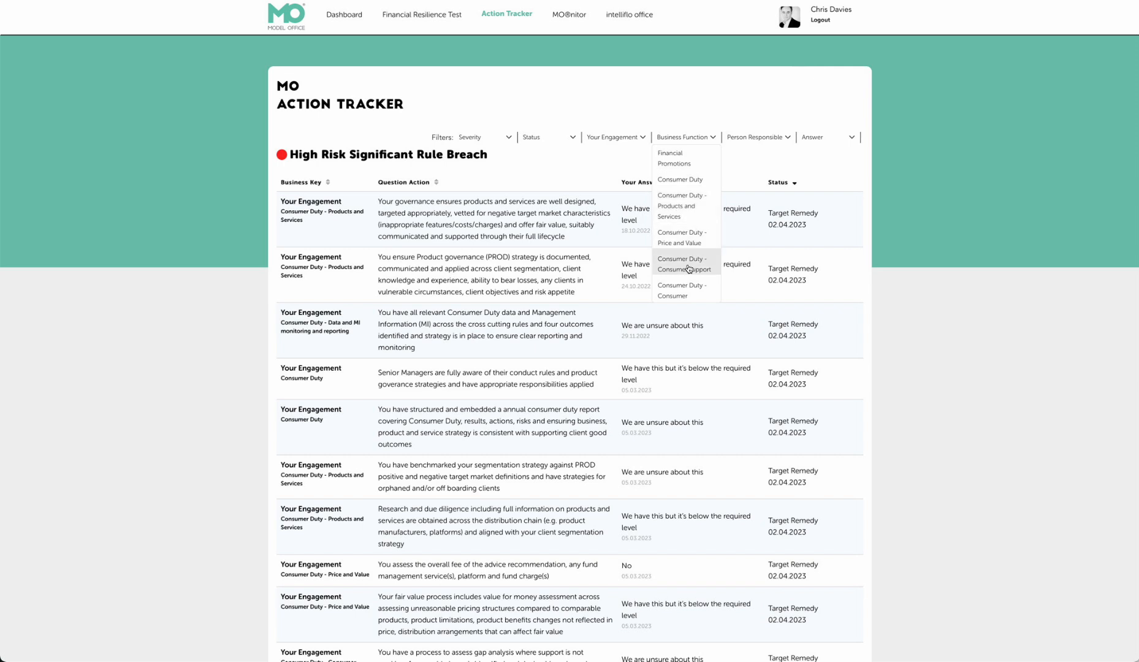
scroll(687, 268, down, 2)
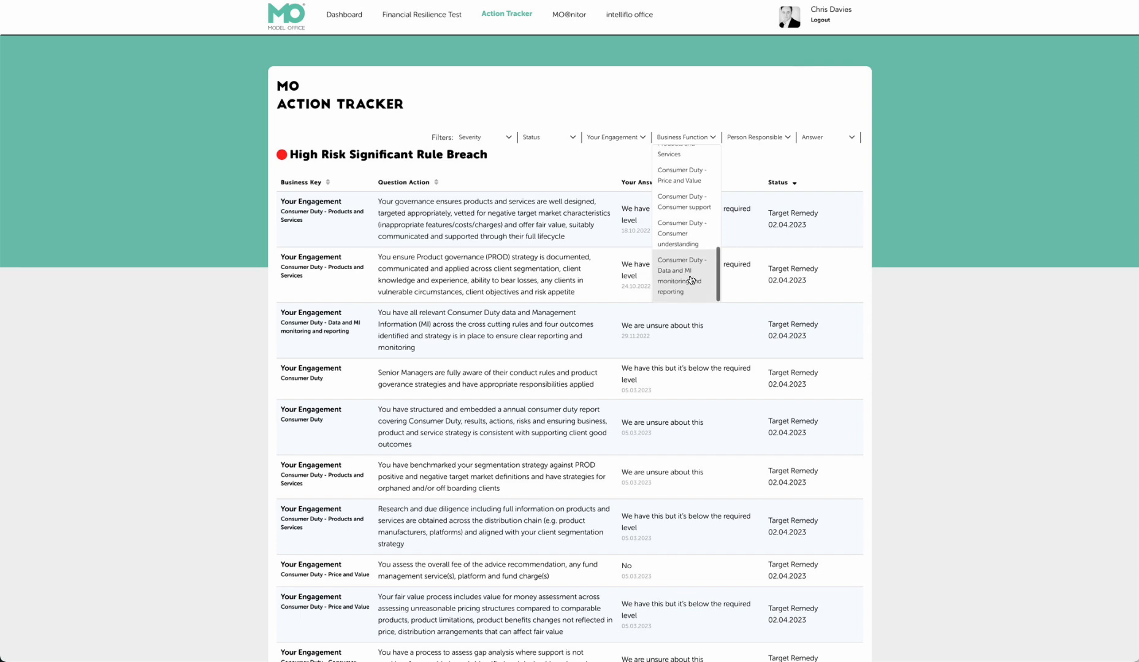
scroll(684, 273, up, 1)
scroll(683, 273, up, 3)
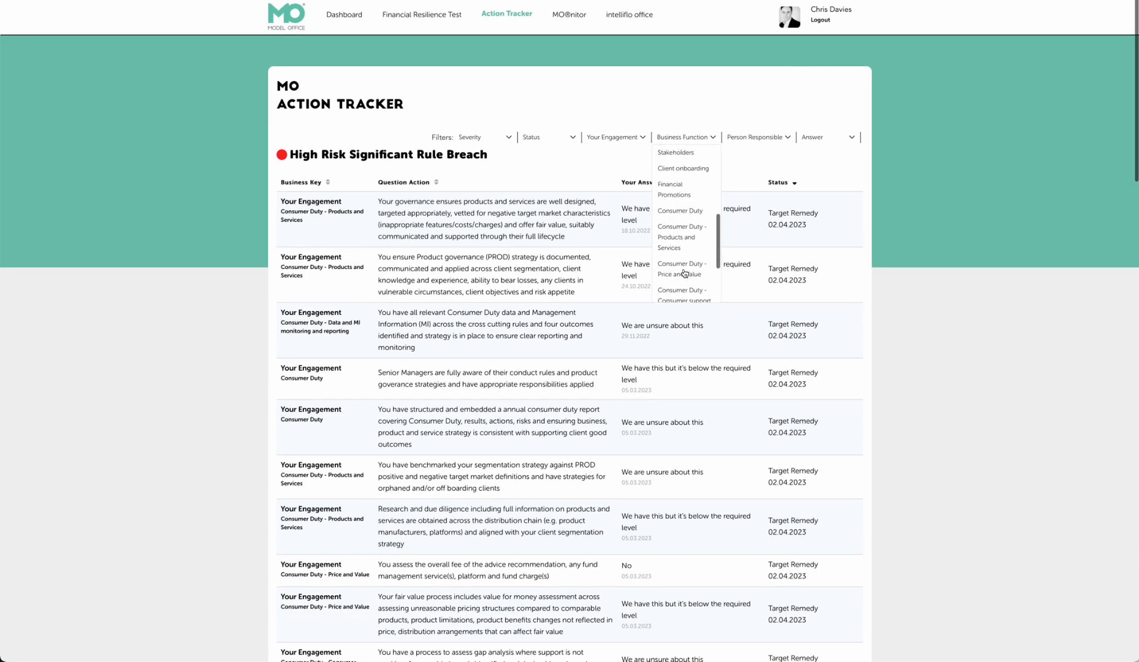
scroll(685, 273, up, 1)
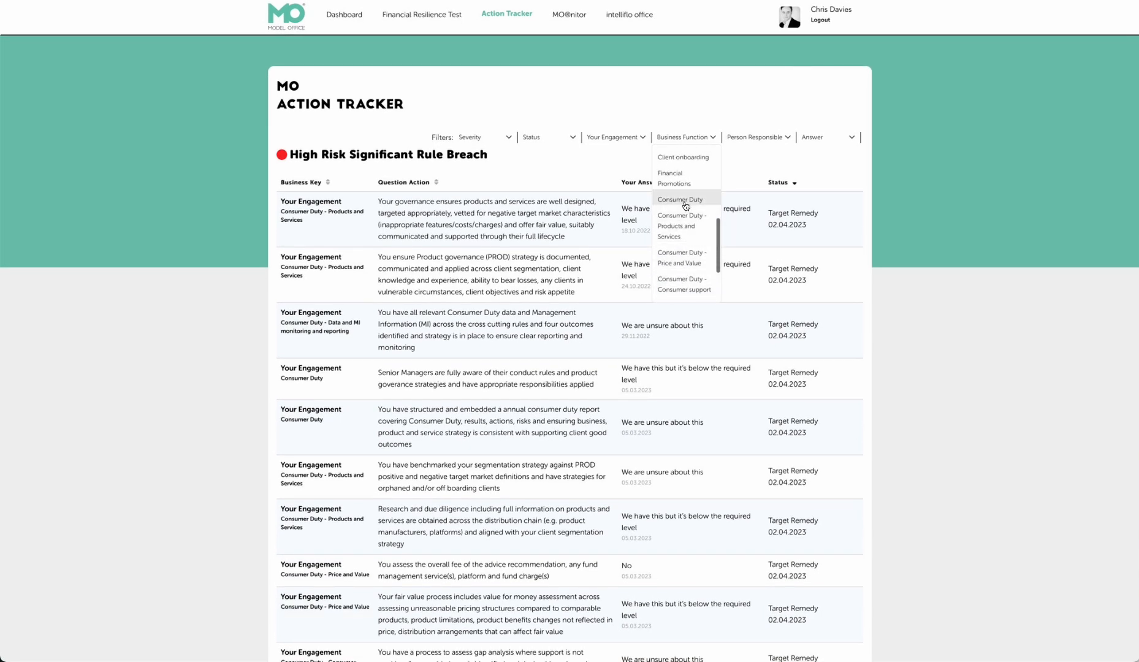
click(681, 228)
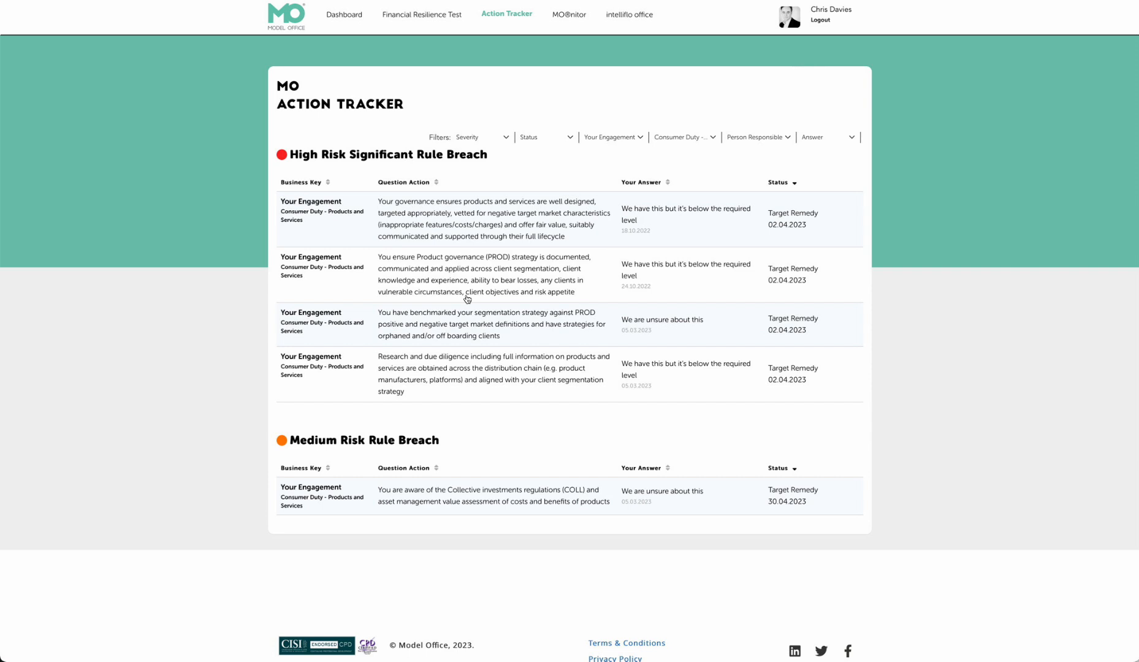
Open the high-risk action on governance of well-designed products and services, assign the person responsible and view the status options
click(446, 226)
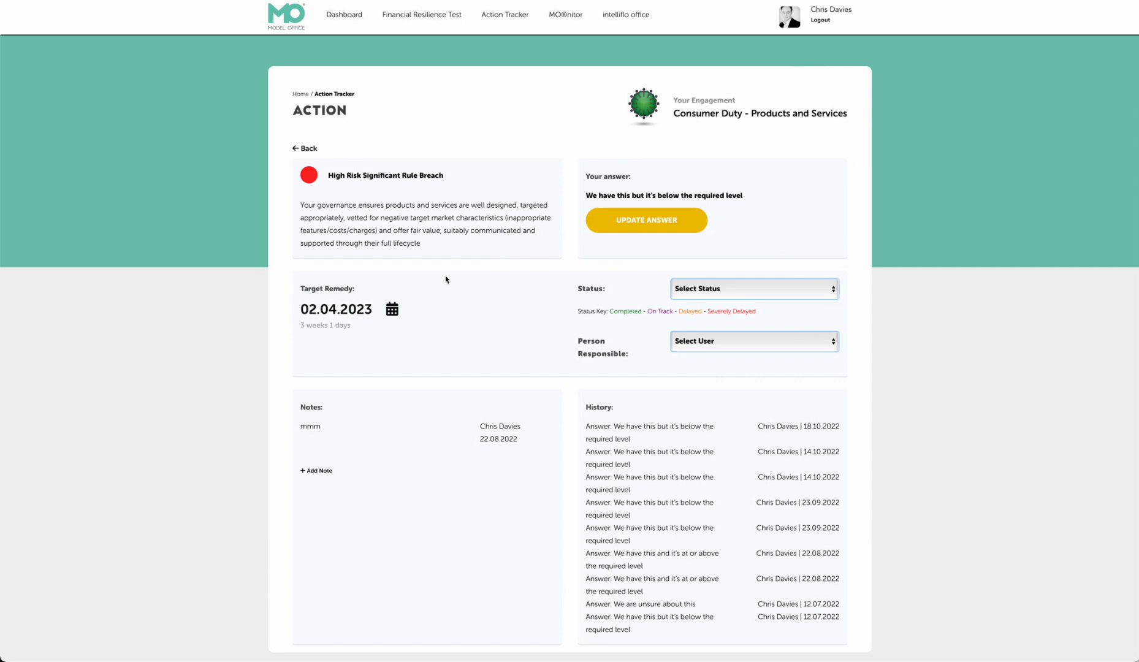
click(734, 341)
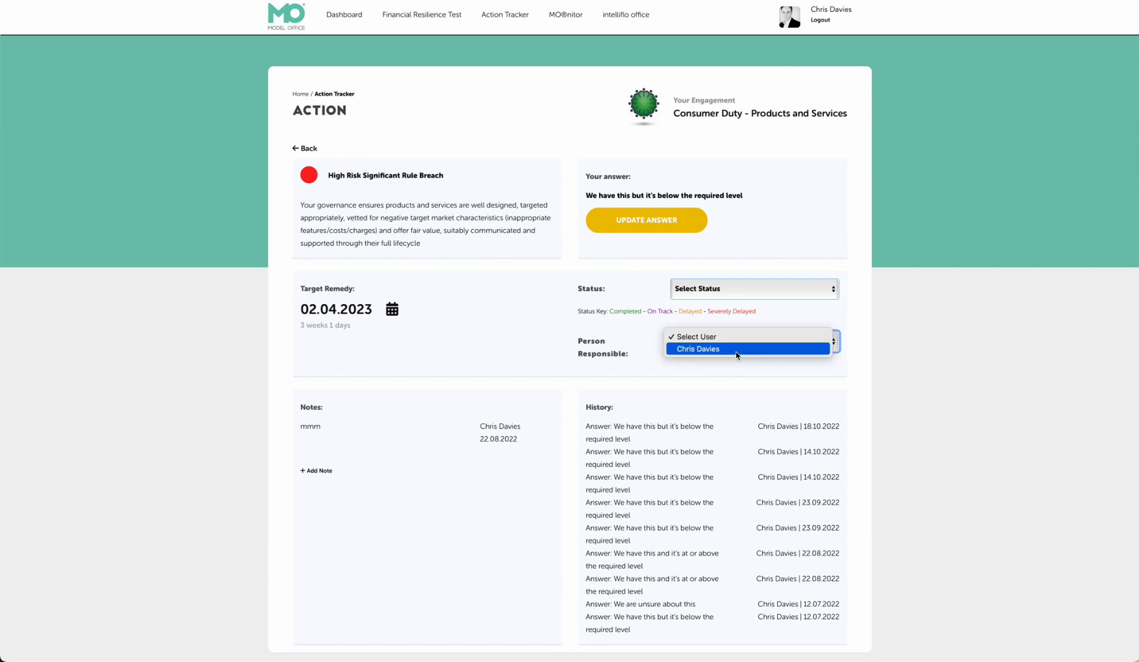
click(734, 351)
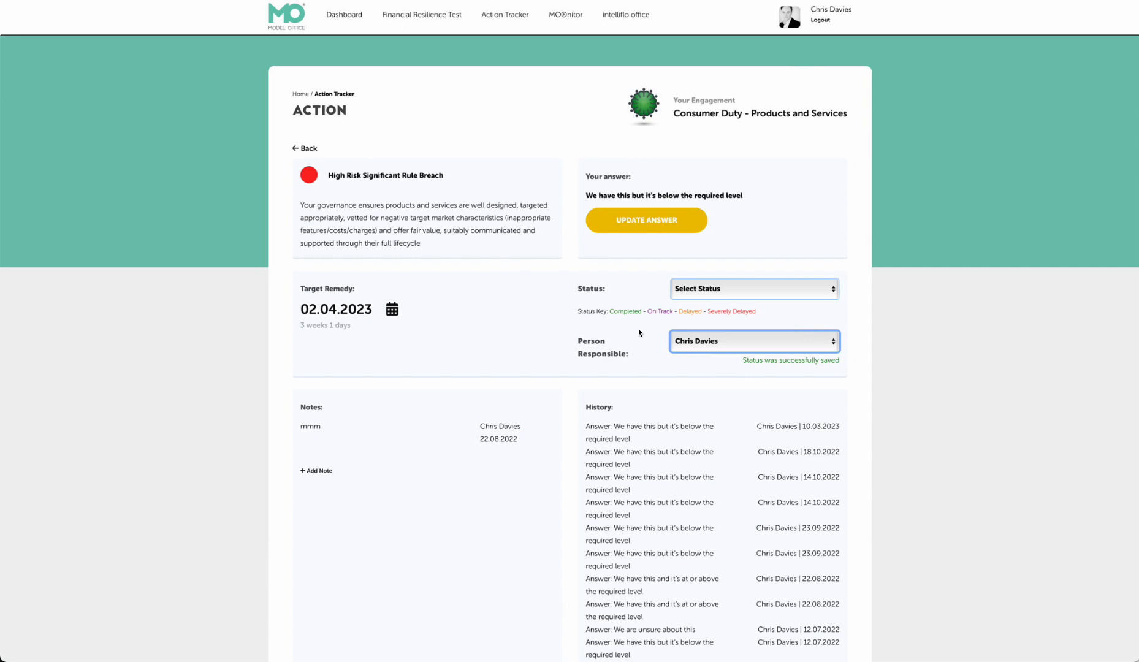
click(702, 289)
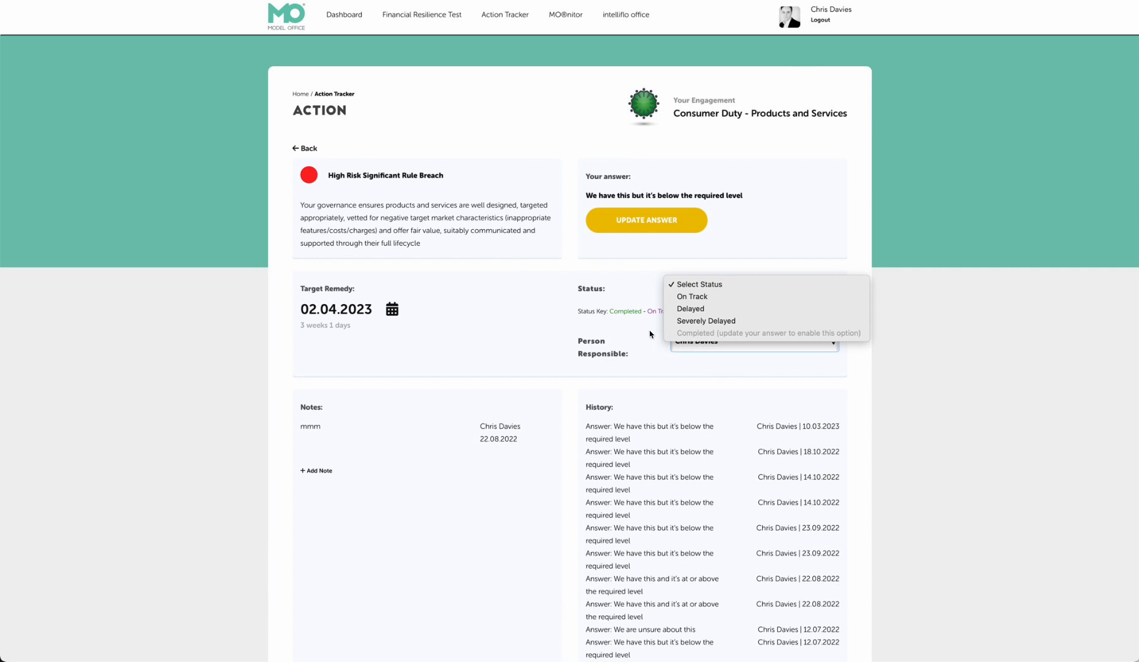
click(742, 225)
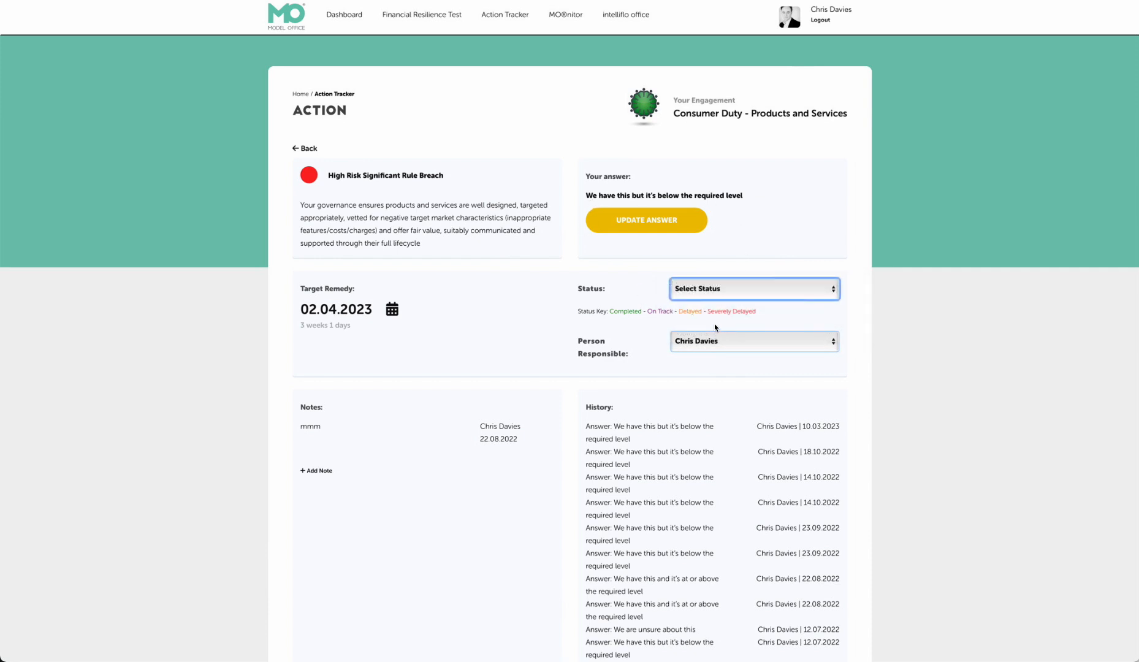
Add the note "mmmm" to the governance action and return to the tracker list
click(317, 470)
click(456, 312)
text(mmmm)
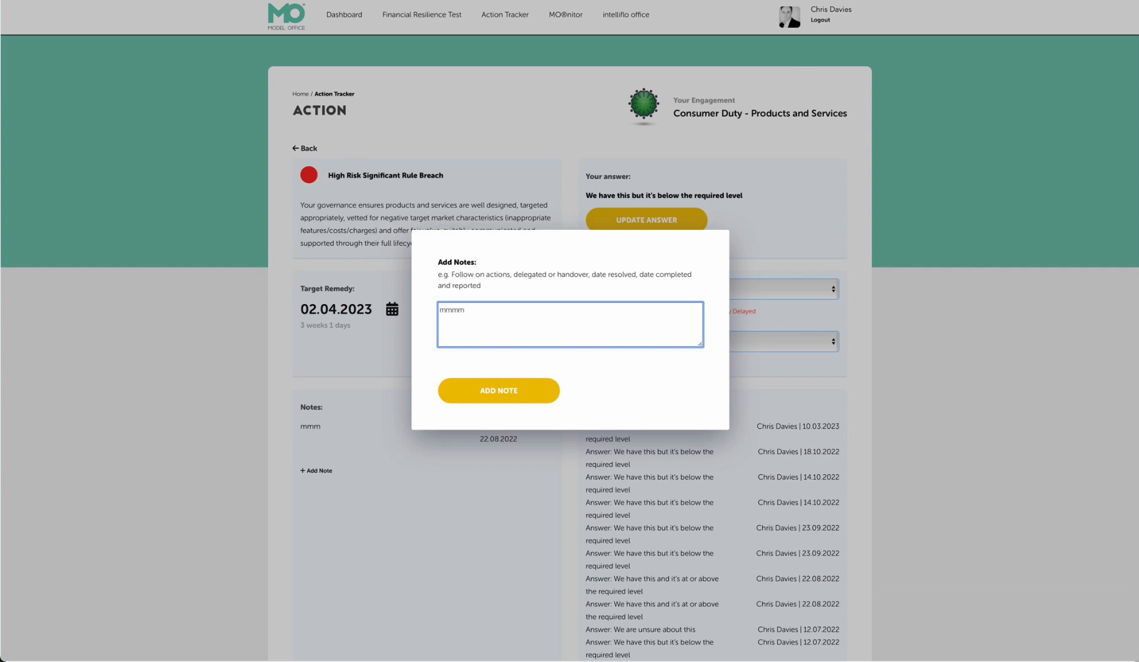
click(498, 393)
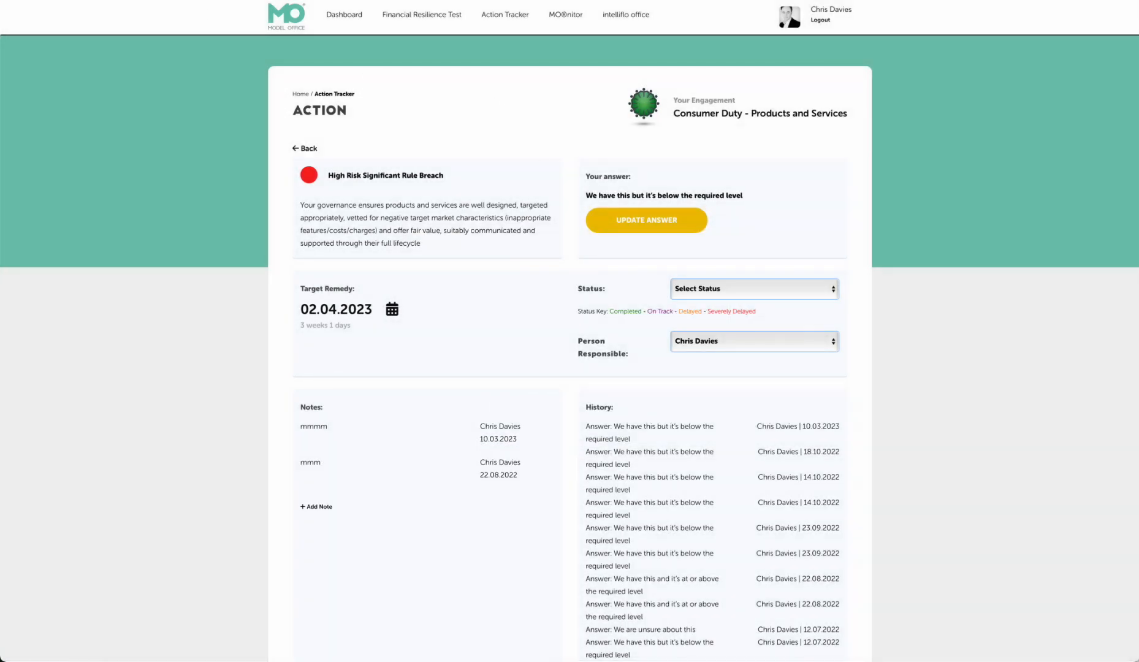
click(305, 149)
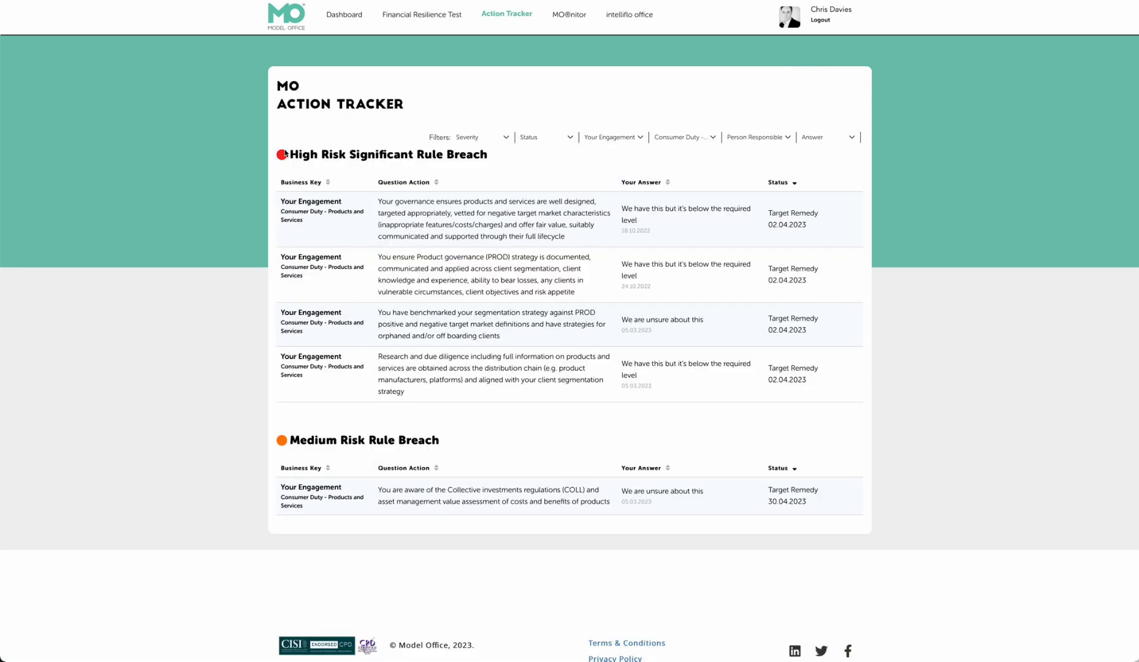
Change the business function filter to Consumer Duty and open the action on Senior Managers' awareness of conduct rules
click(676, 139)
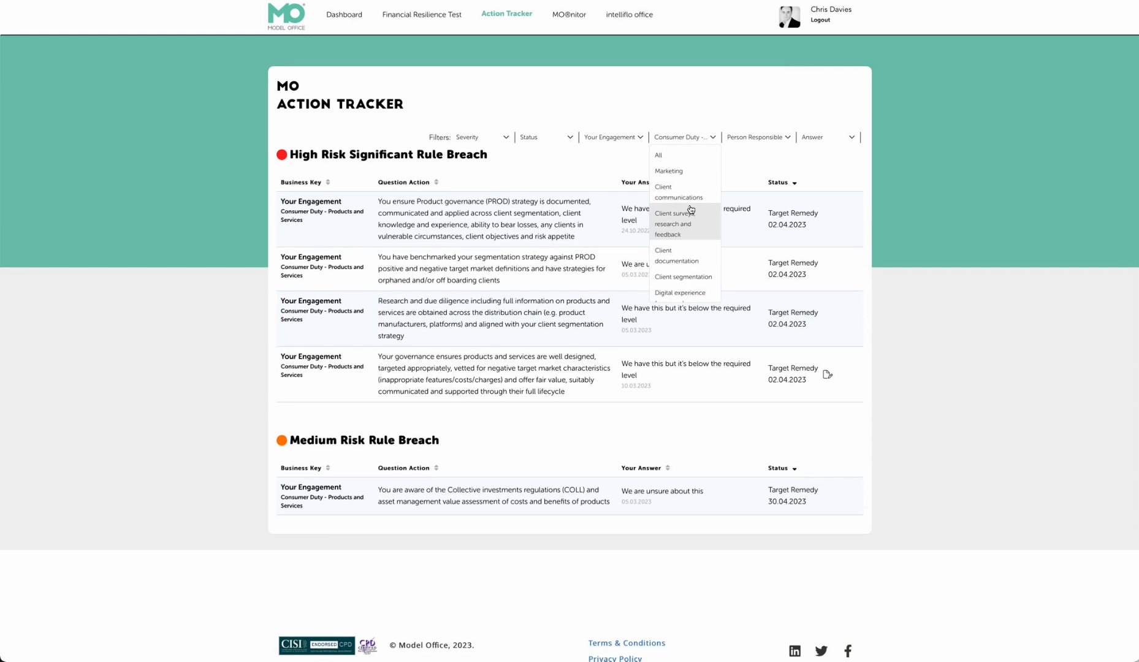
scroll(683, 215, down, 5)
scroll(691, 210, up, 5)
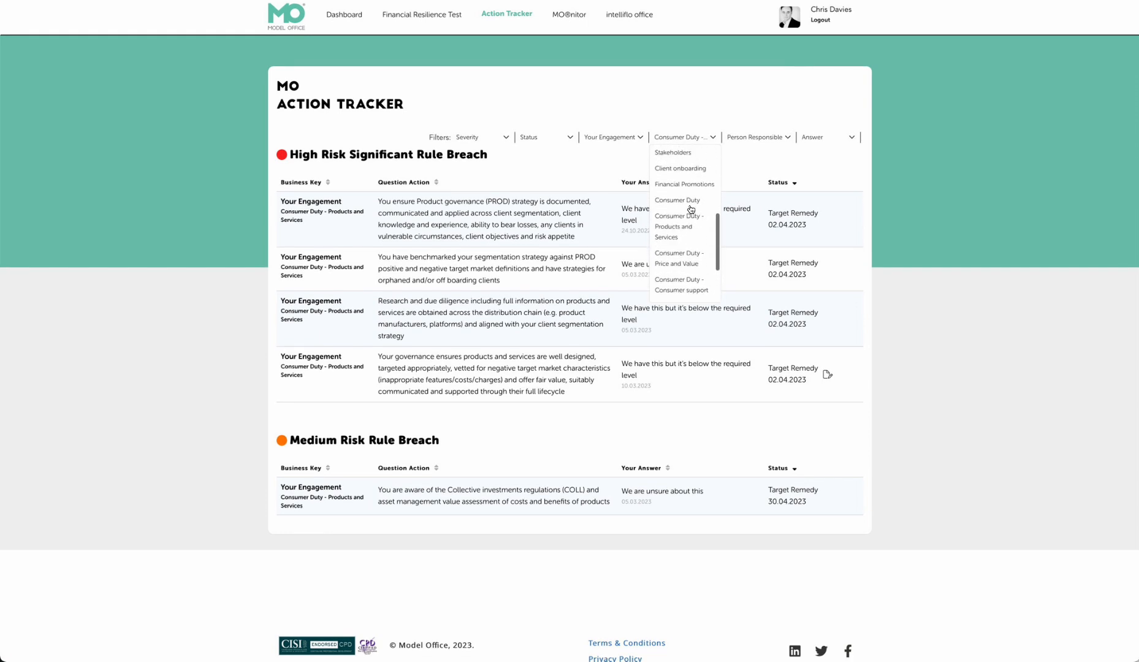
click(689, 207)
click(476, 221)
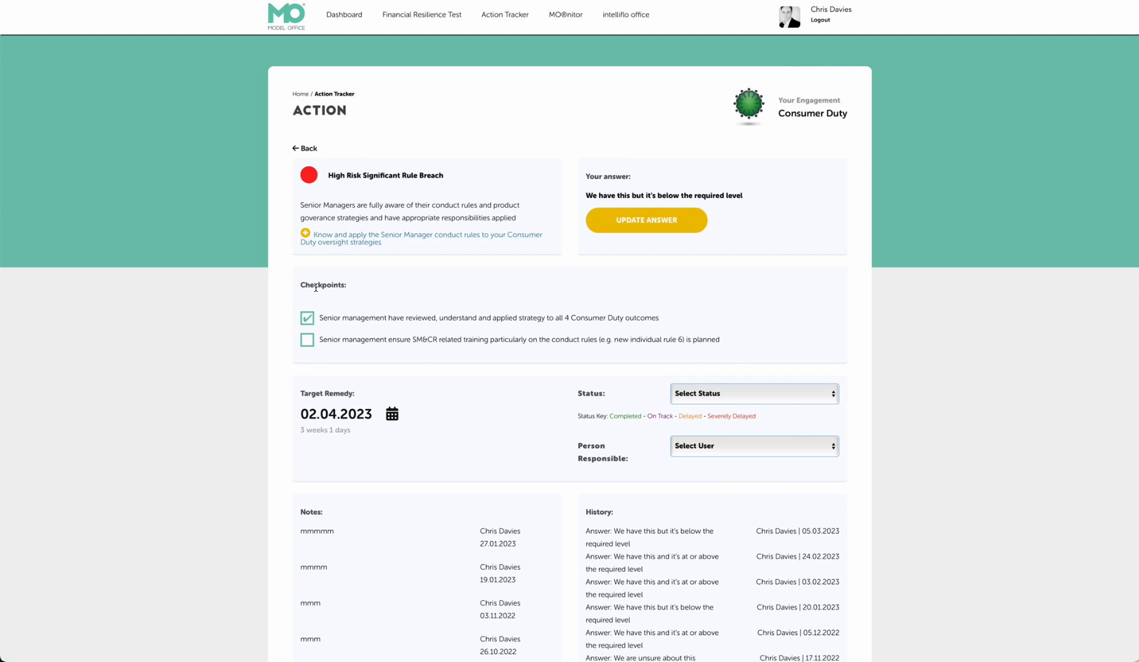
click(311, 345)
click(309, 324)
click(310, 343)
click(308, 320)
Assign the person responsible for the Senior Managers action and tick the checkpoint on planned SM&CR related training
click(723, 451)
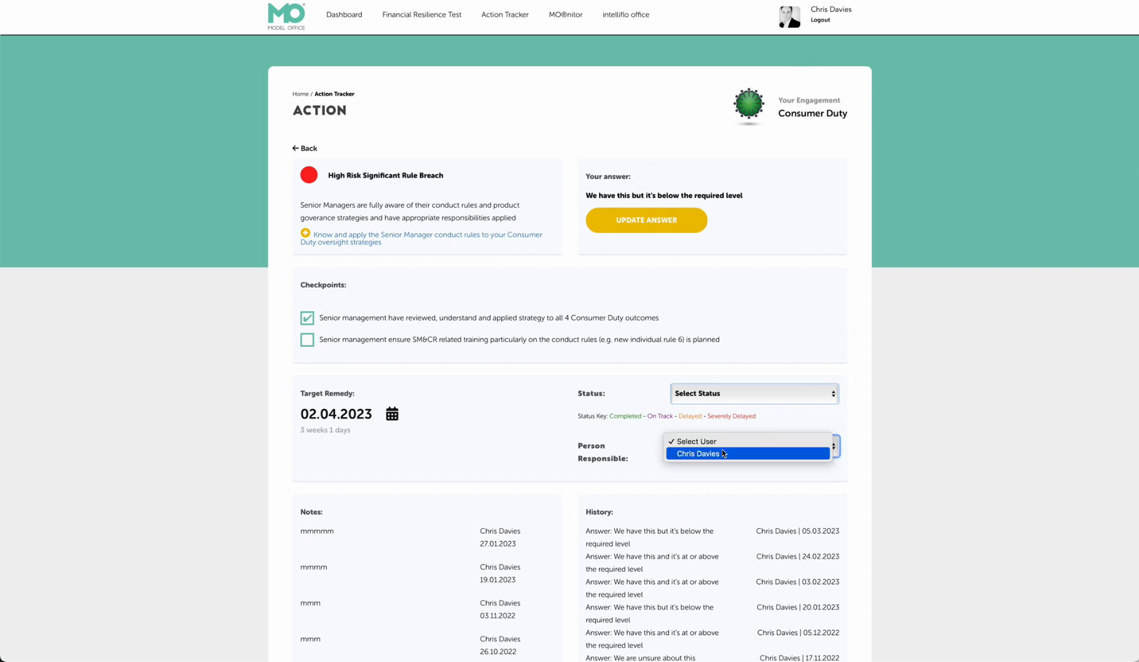
click(723, 454)
click(307, 341)
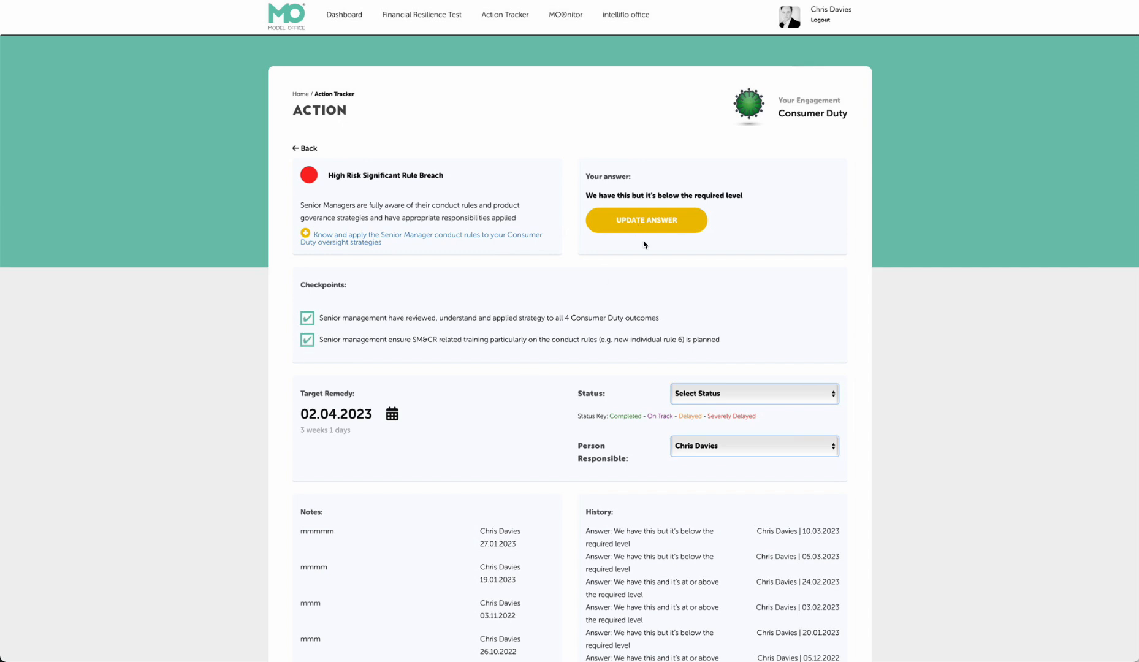
Return to the full Action Tracker list and view the Status, Person Responsible and Answer filter options
click(505, 15)
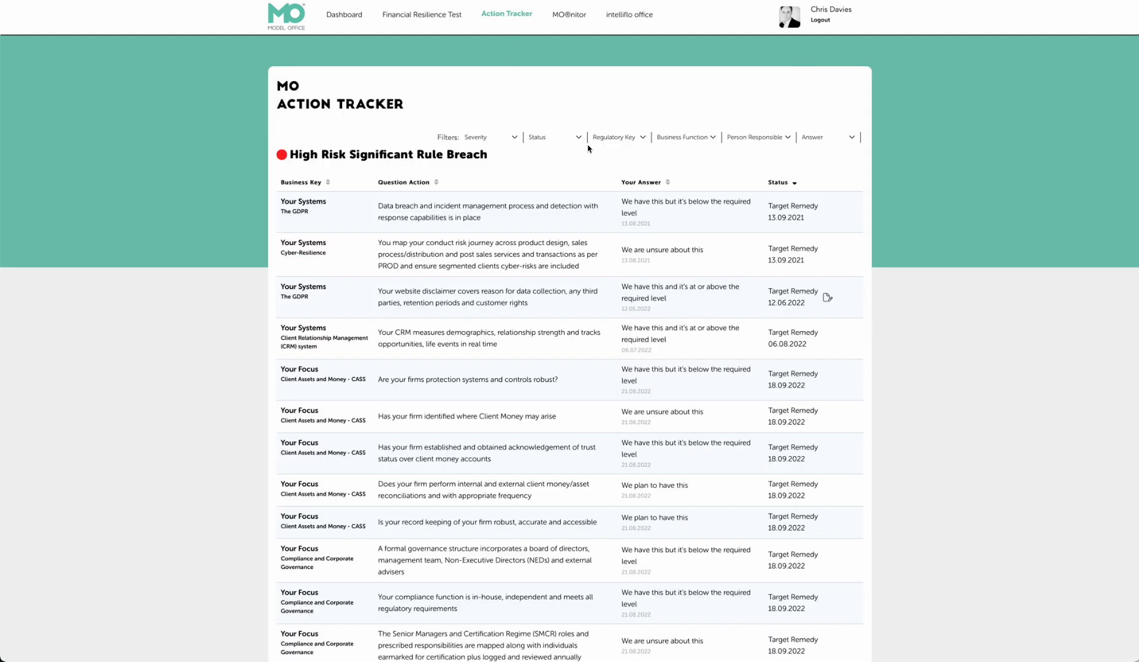
click(555, 142)
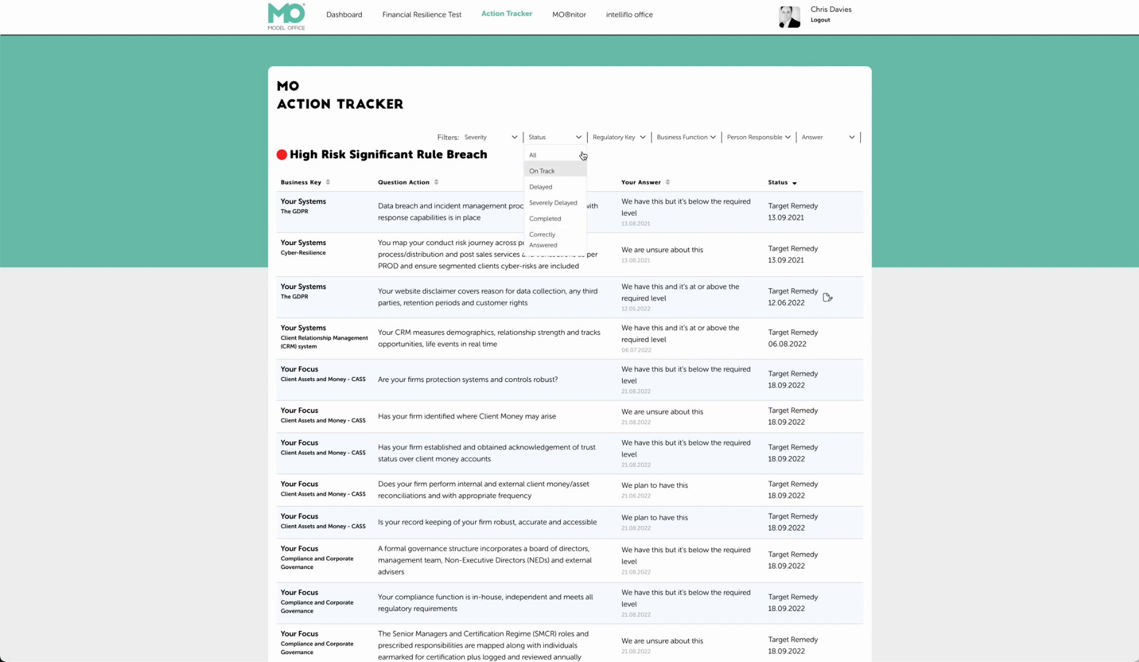
click(769, 143)
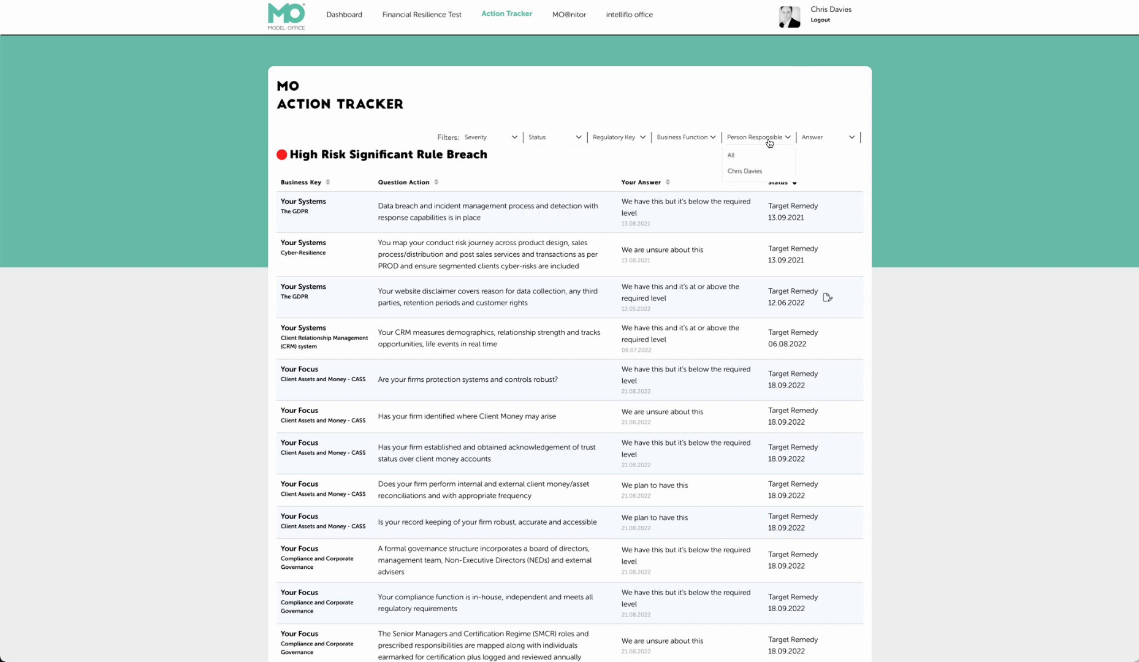
click(826, 144)
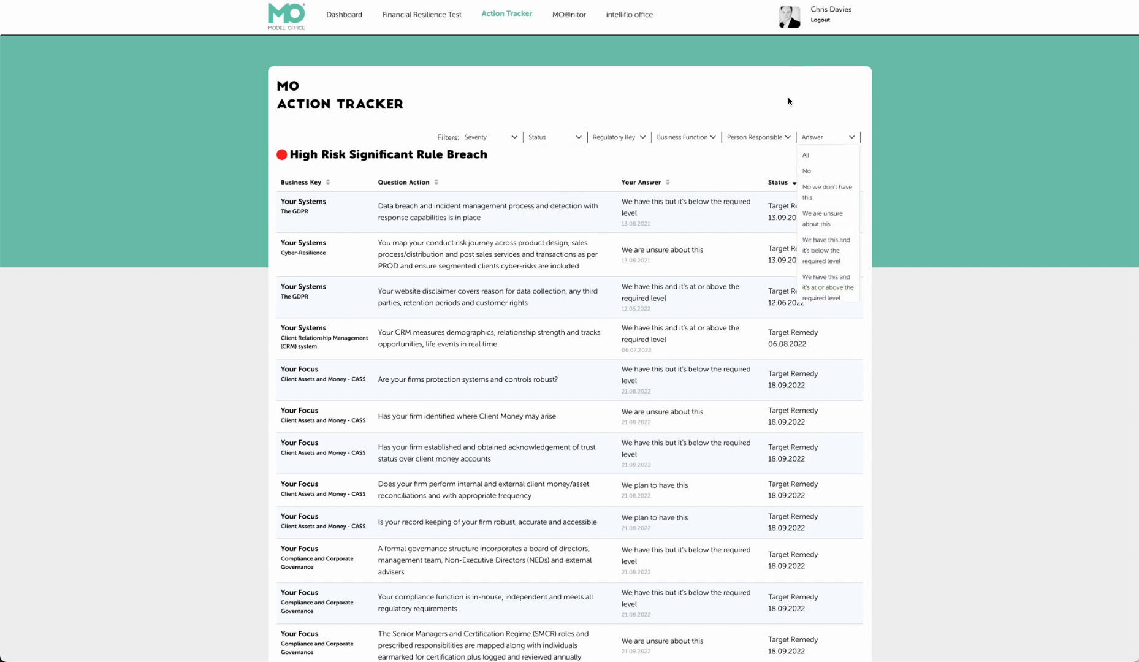
click(745, 90)
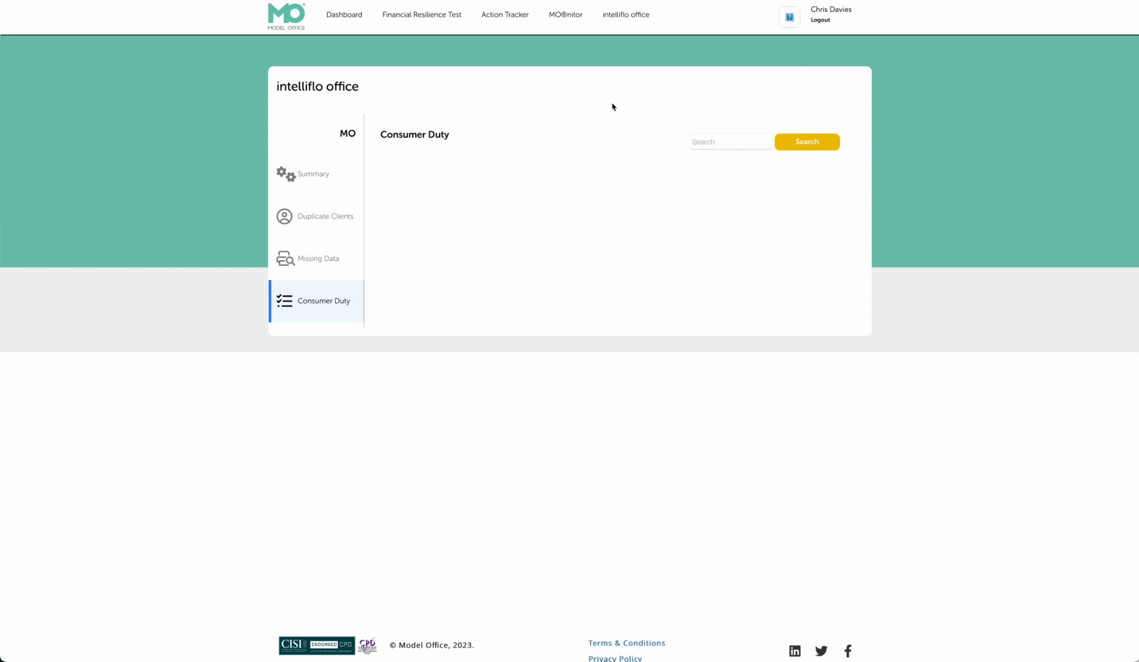
Search the intelliflo office Consumer Duty clients for "will" and open the data analytics dashboard of the third client listed
click(713, 141)
text(will)
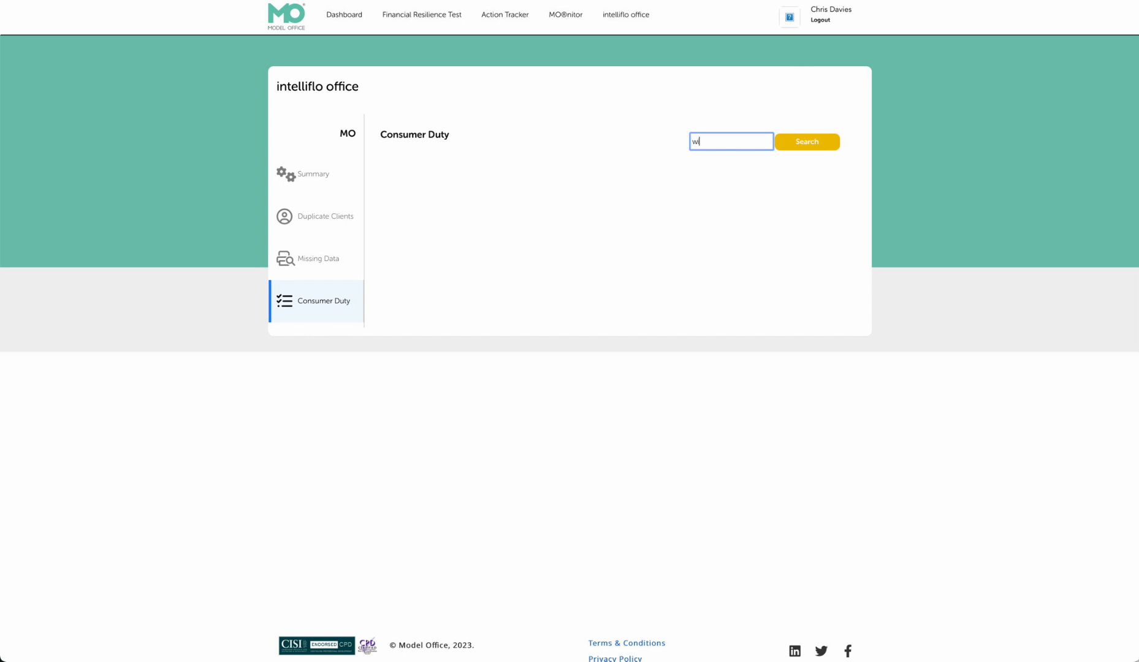
click(817, 145)
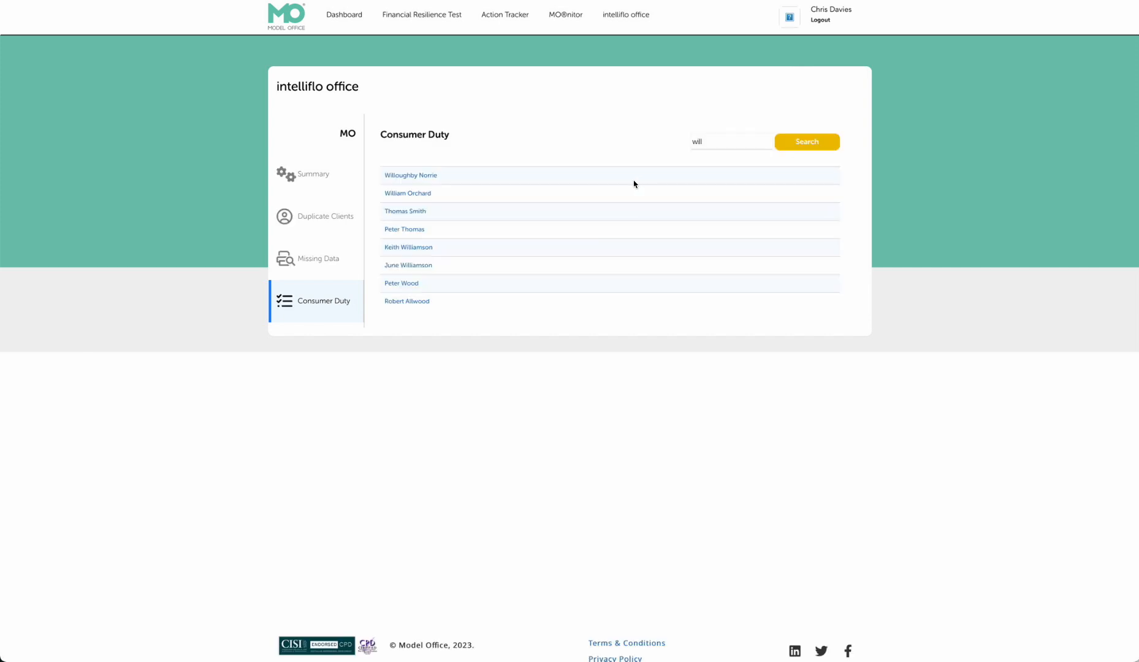
click(406, 212)
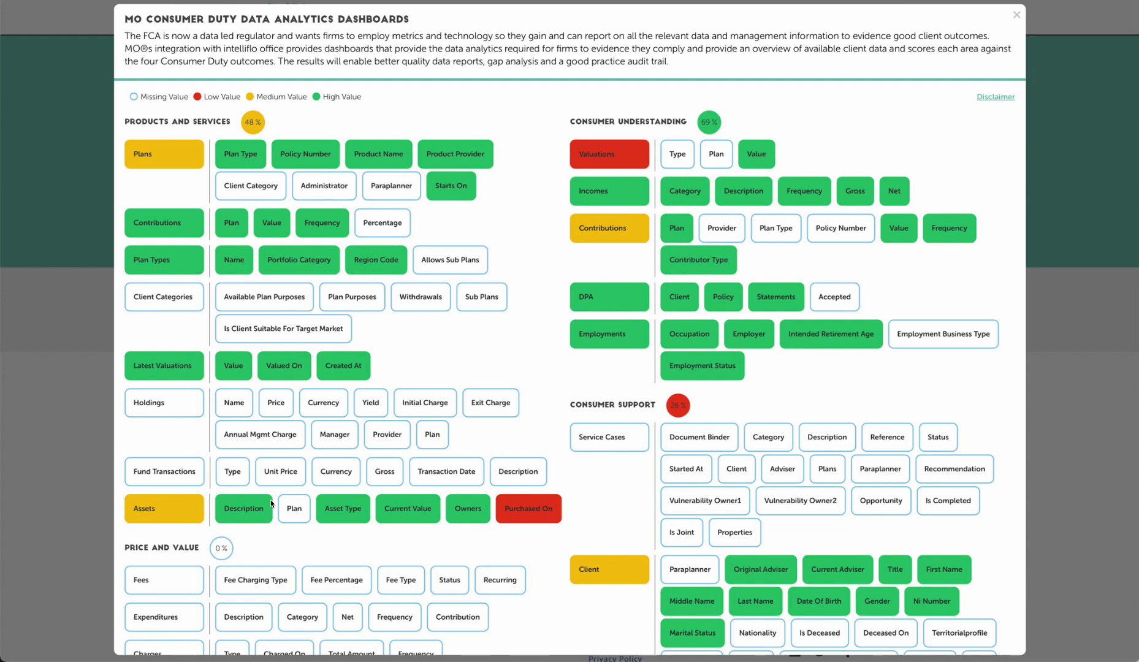
Examine the client's data scores for Products and Services, Price and Value, Consumer Understanding and Consumer Support
scroll(270, 499, down, 1)
scroll(297, 349, up, 1)
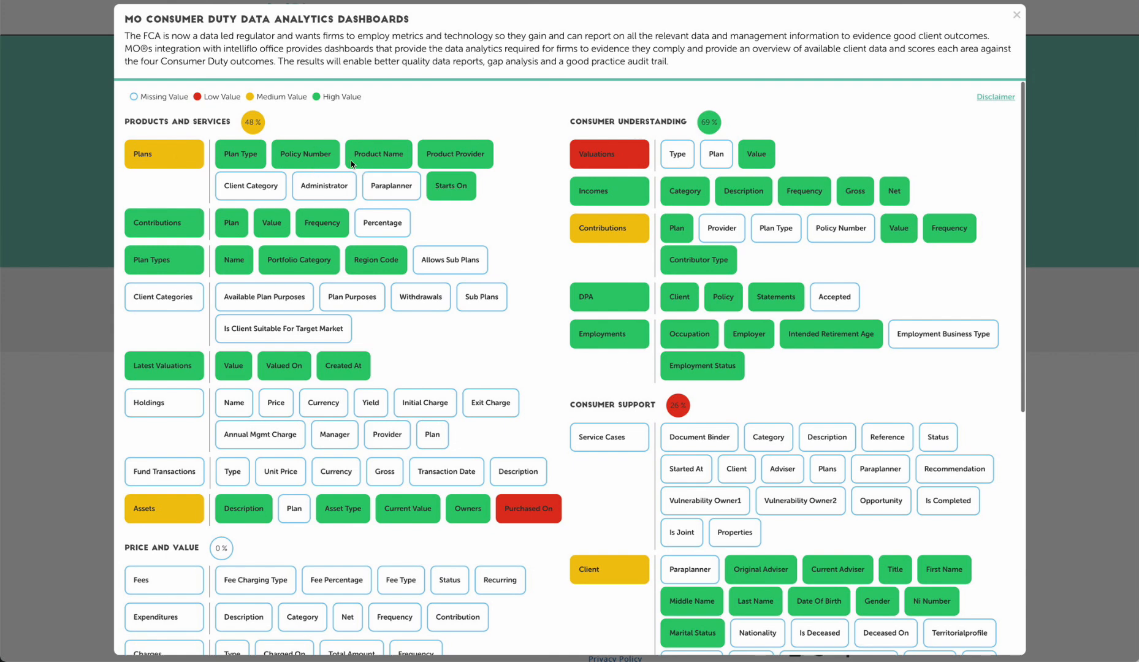
scroll(482, 192, down, 2)
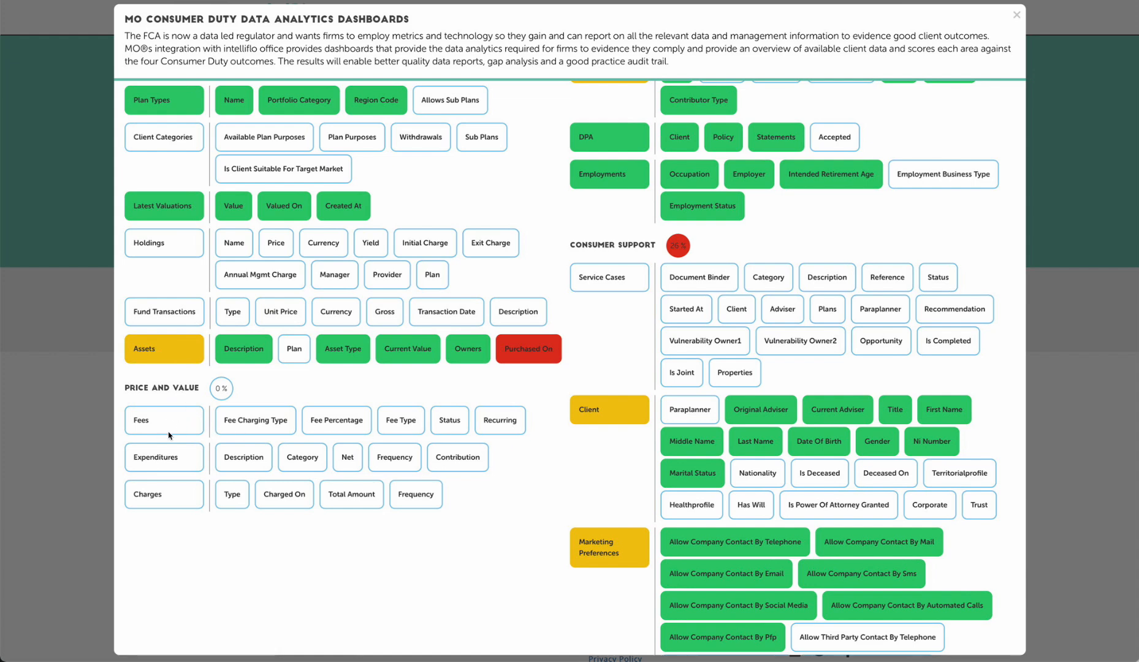
scroll(349, 440, up, 5)
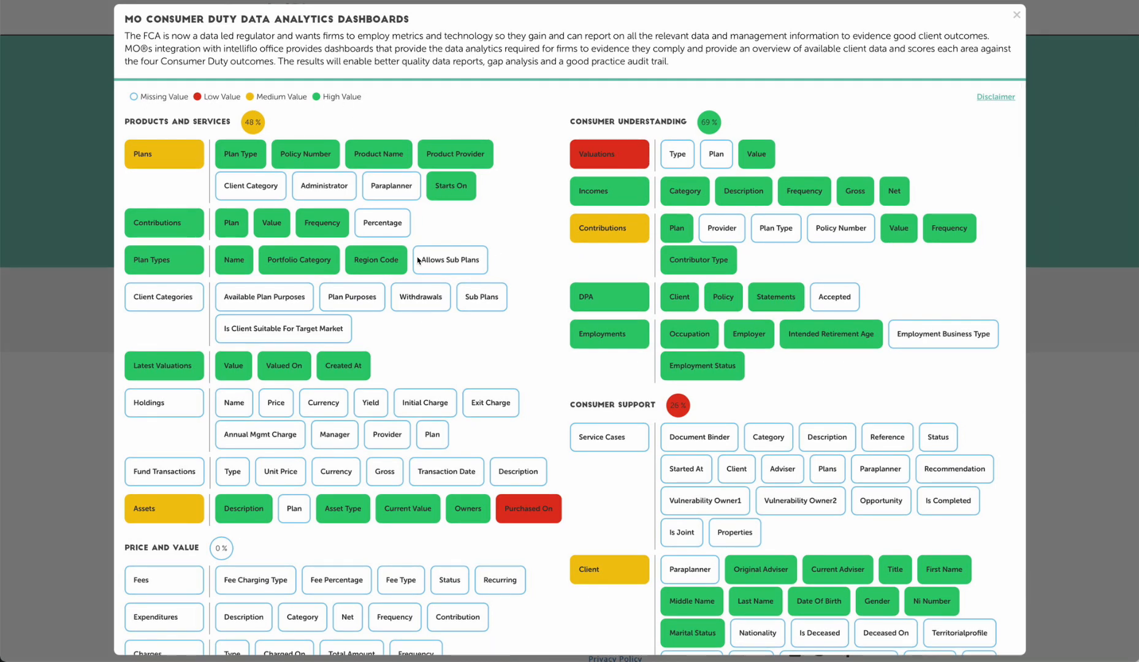
scroll(417, 260, down, 3)
scroll(417, 260, up, 3)
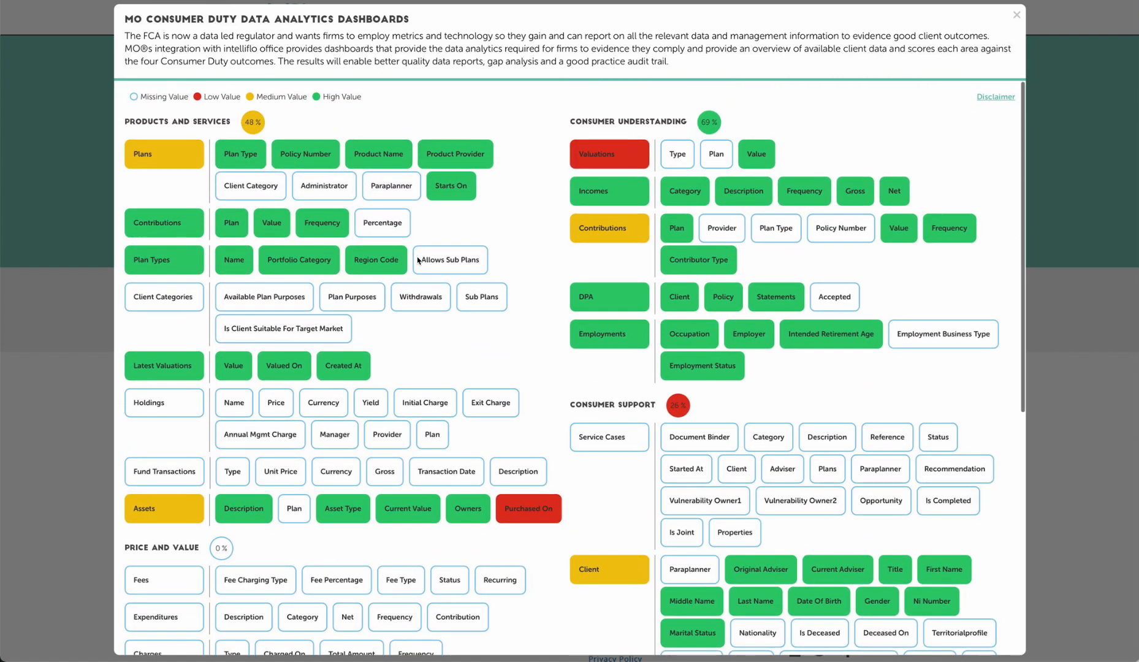